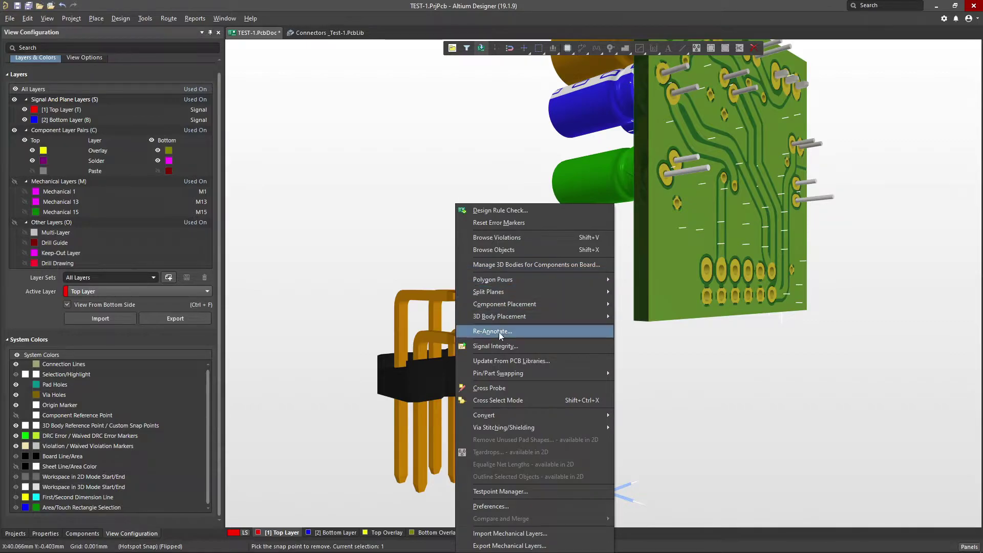
# - Add snap points from vertices along the tips of the header's upper pin row
pyautogui.moveTo(512, 316)
pyautogui.click(653, 317)
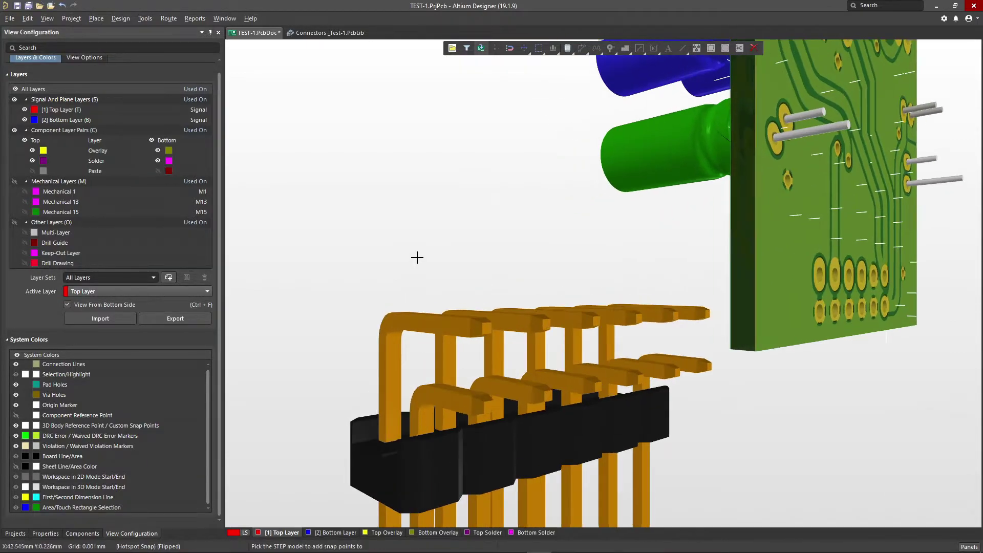
pyautogui.click(449, 328)
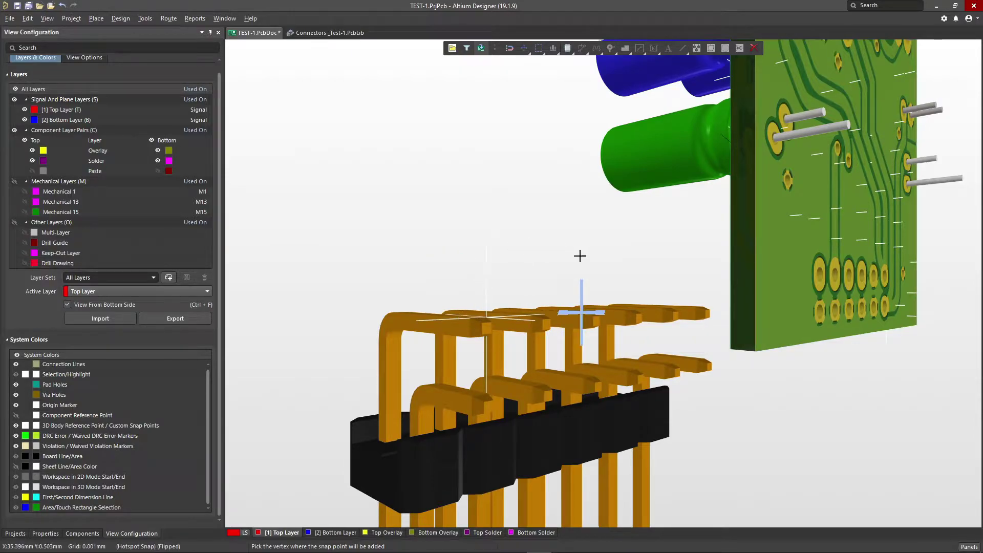
pyautogui.press('space')
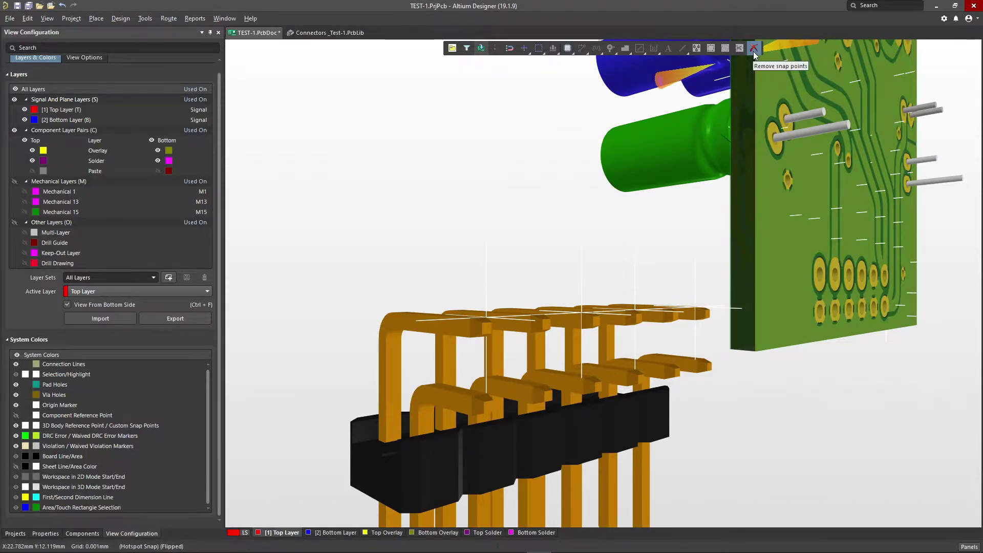
# - Remove the newly added snap points from the header's upper pin row
pyautogui.click(754, 48)
pyautogui.keyDown('ctrl'); pyautogui.scroll(3, 686, 297); pyautogui.keyUp('ctrl')
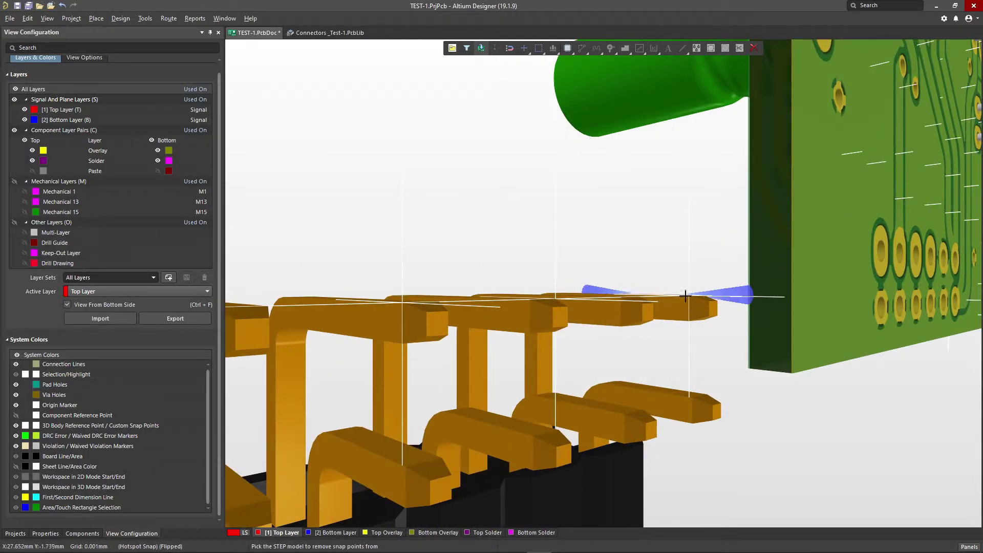
pyautogui.click(682, 300)
pyautogui.click(547, 300)
pyautogui.click(404, 314)
pyautogui.keyDown('ctrl'); pyautogui.scroll(-2, 467, 328); pyautogui.keyUp('ctrl')
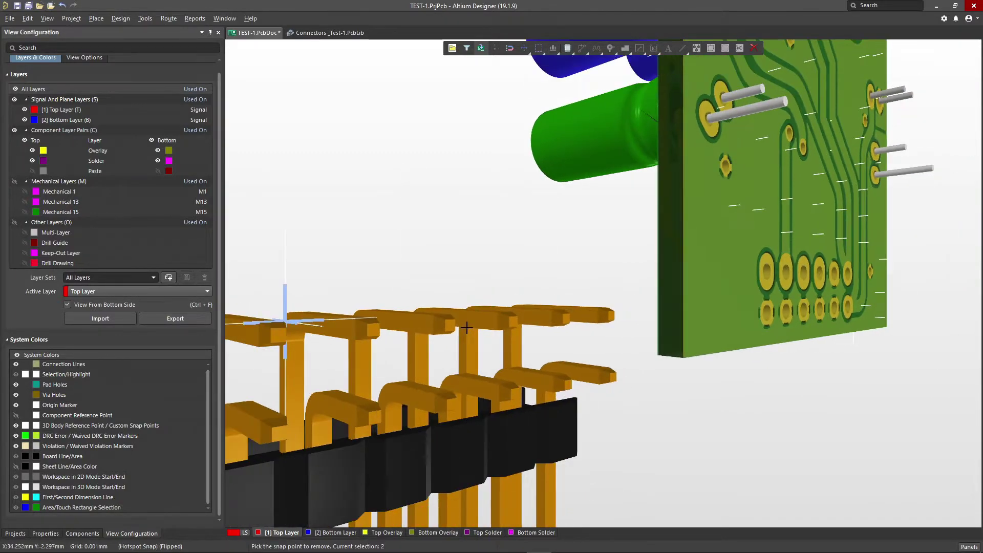
pyautogui.click(292, 329)
pyautogui.keyDown('ctrl'); pyautogui.scroll(-2, 554, 321); pyautogui.keyUp('ctrl')
pyautogui.click(429, 274)
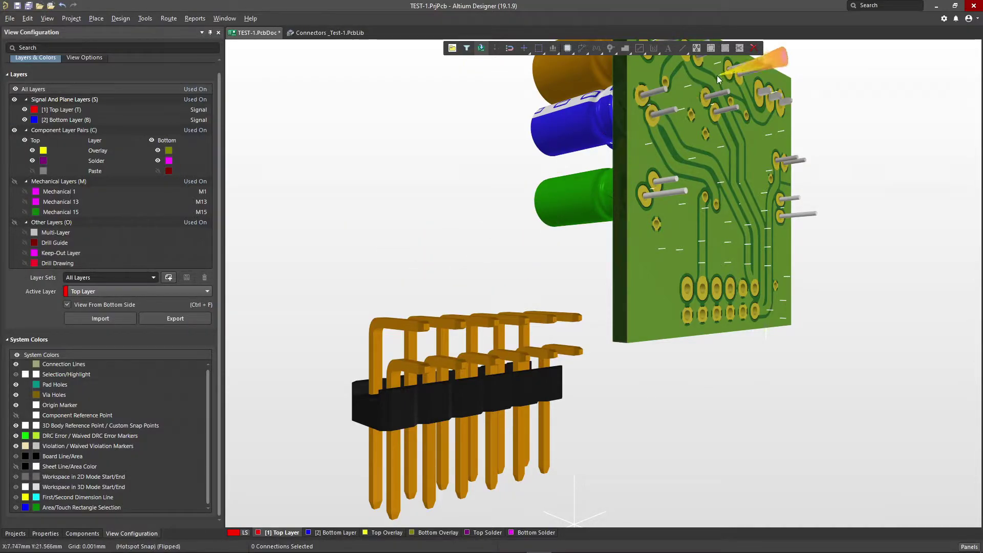
# - Add a snap point at the midpoint between two vertices on the end face of the header's nearest upper-row pin
pyautogui.rightClick(296, 264)
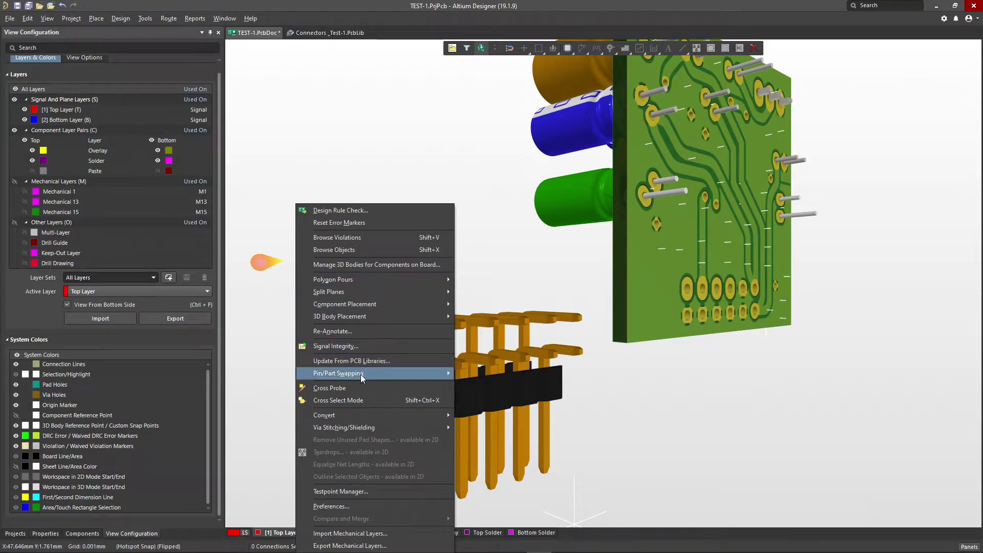
pyautogui.moveTo(367, 316)
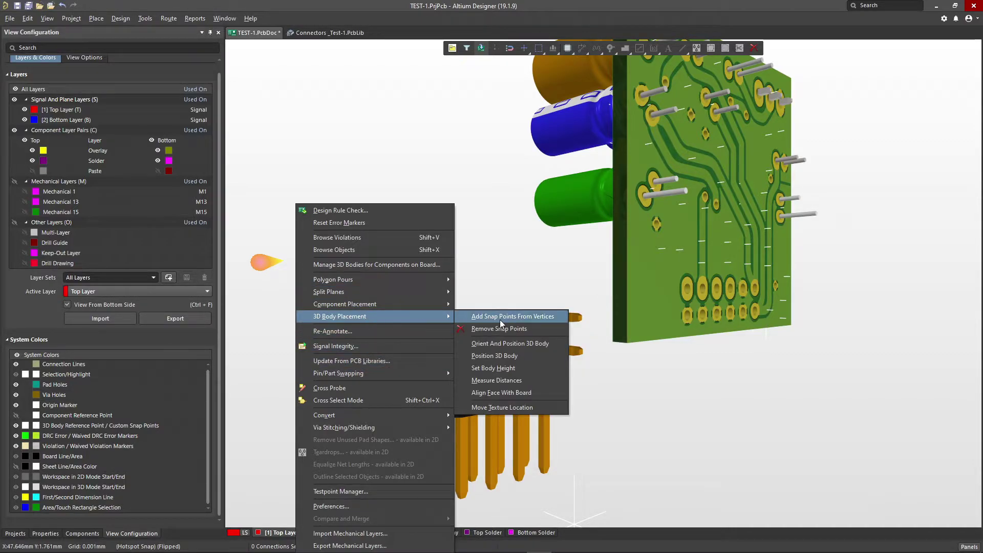
pyautogui.click(500, 317)
pyautogui.keyDown('ctrl'); pyautogui.scroll(5, 454, 323); pyautogui.keyUp('ctrl')
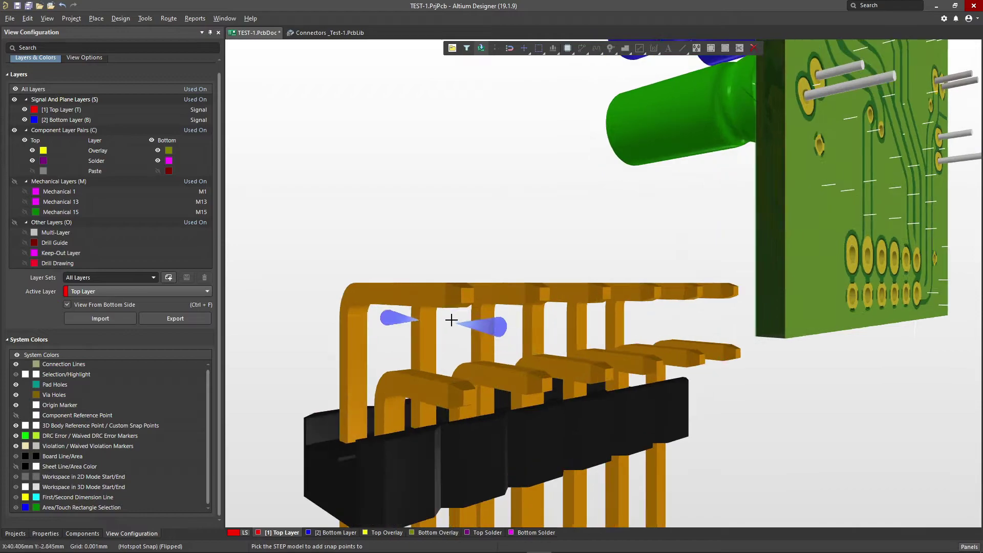
pyautogui.click(437, 301)
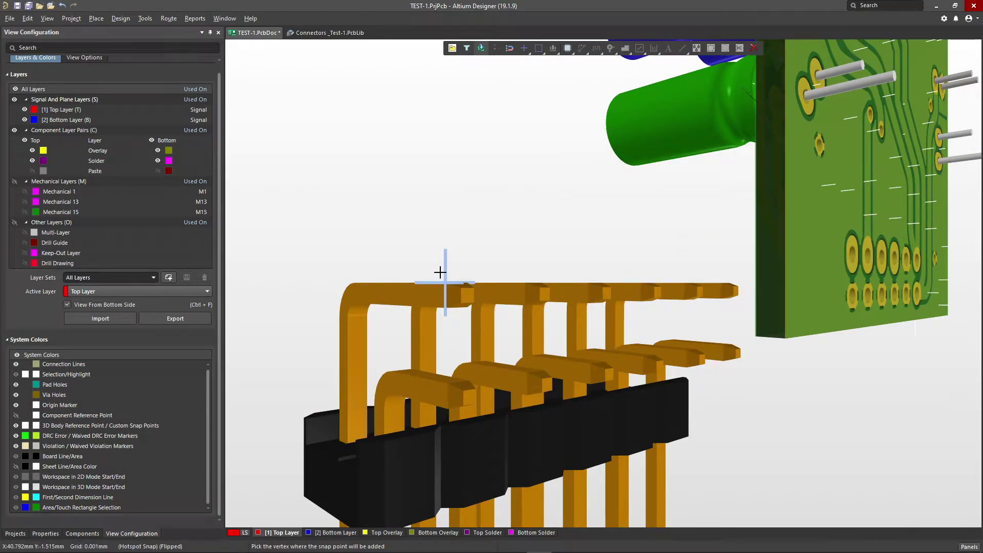
pyautogui.press('space')
pyautogui.keyDown('ctrl'); pyautogui.scroll(4, 441, 271); pyautogui.keyUp('ctrl')
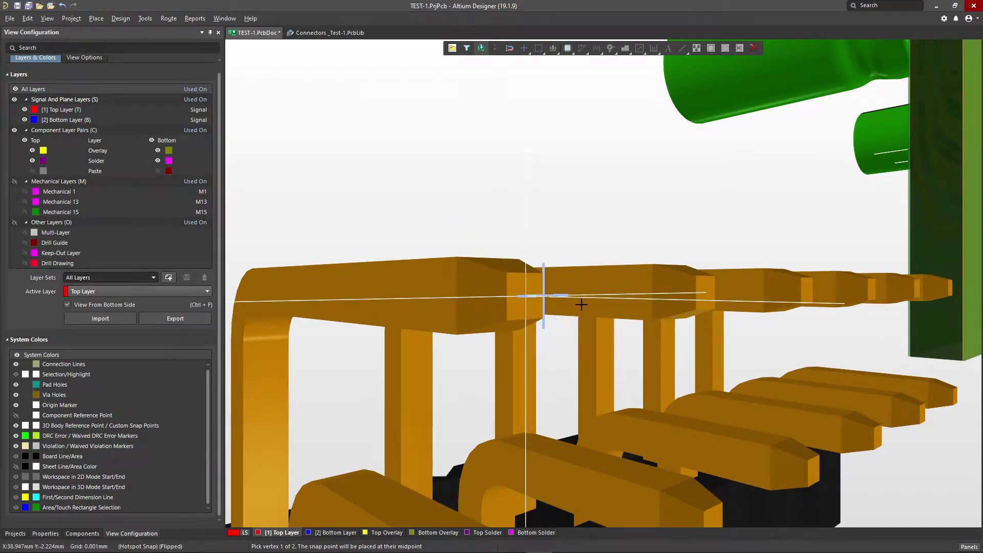
pyautogui.press('Escape')
# - Switch the board to the 2D view and try to grab the header's 3D body at its pin snap point
pyautogui.keyDown('ctrl'); pyautogui.scroll(-3, 592, 244); pyautogui.keyUp('ctrl')
pyautogui.press('2')
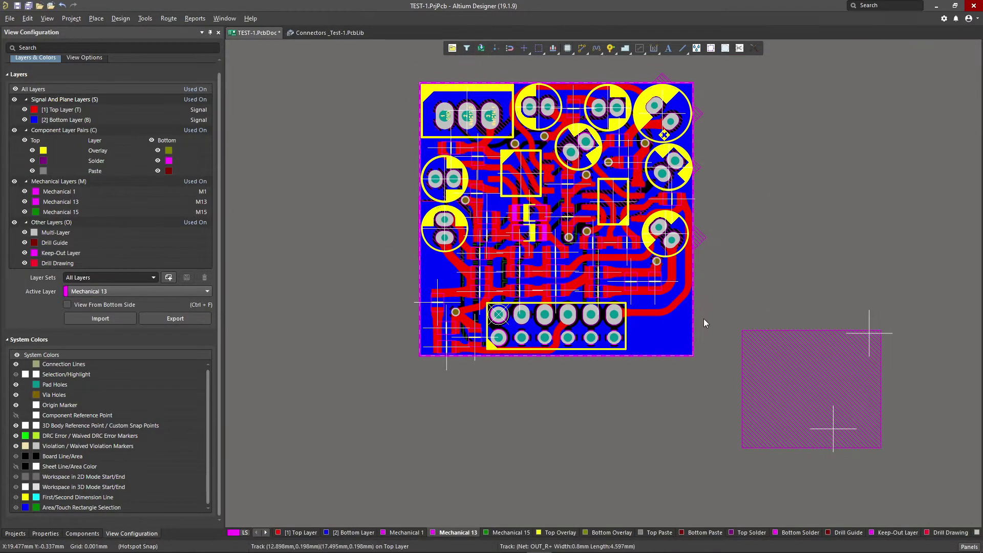
pyautogui.click(521, 49)
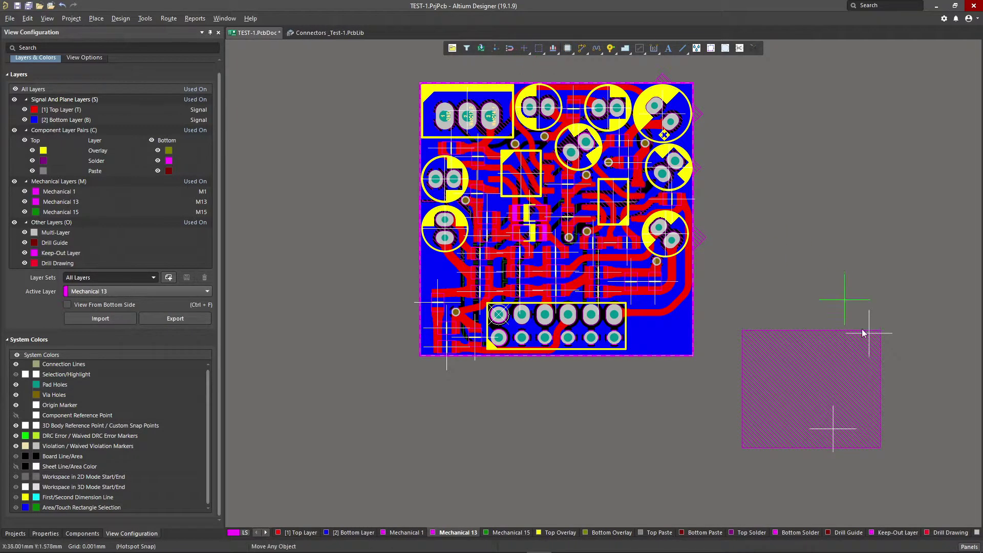
pyautogui.keyDown('ctrl'); pyautogui.scroll(2, 901, 367); pyautogui.keyUp('ctrl')
pyautogui.keyDown('ctrl'); pyautogui.scroll(3, 855, 325); pyautogui.keyUp('ctrl')
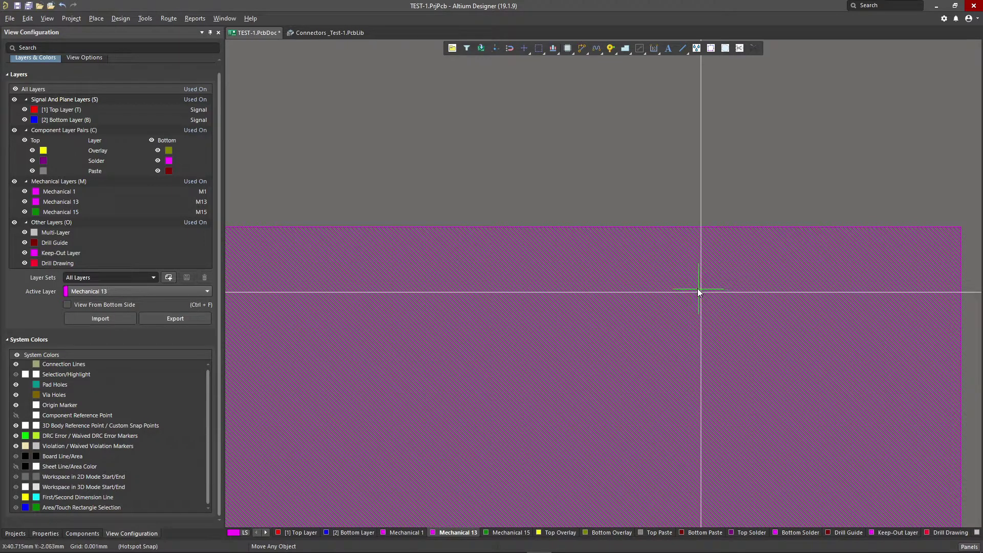
pyautogui.keyDown('ctrl'); pyautogui.scroll(3, 698, 288); pyautogui.keyUp('ctrl')
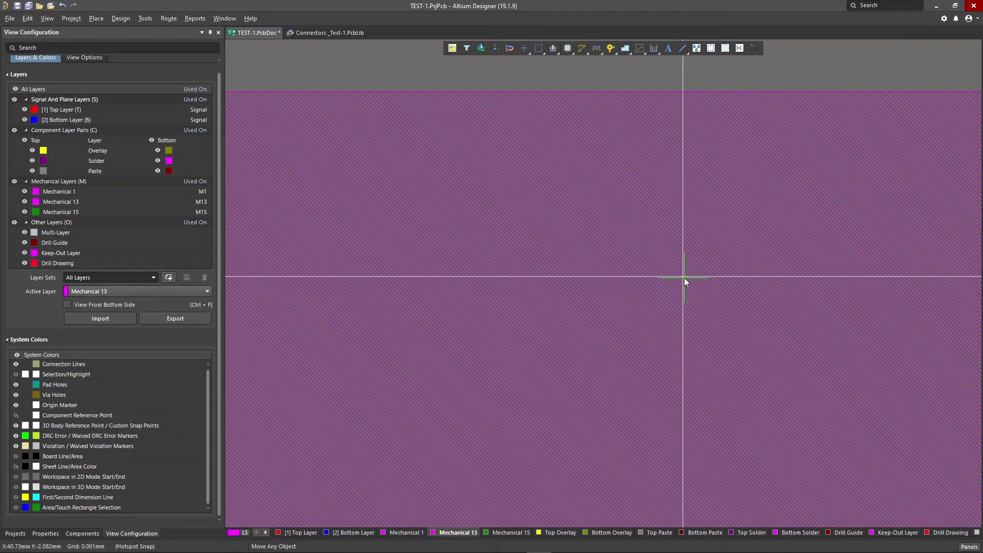
pyautogui.keyDown('ctrl'); pyautogui.scroll(2, 684, 281); pyautogui.keyUp('ctrl')
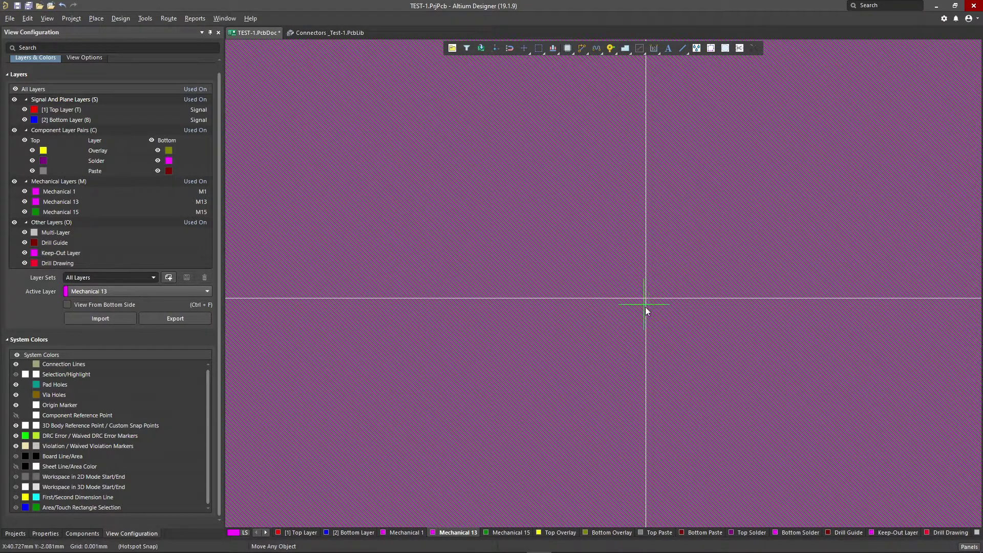
pyautogui.scroll(3, 665, 333)
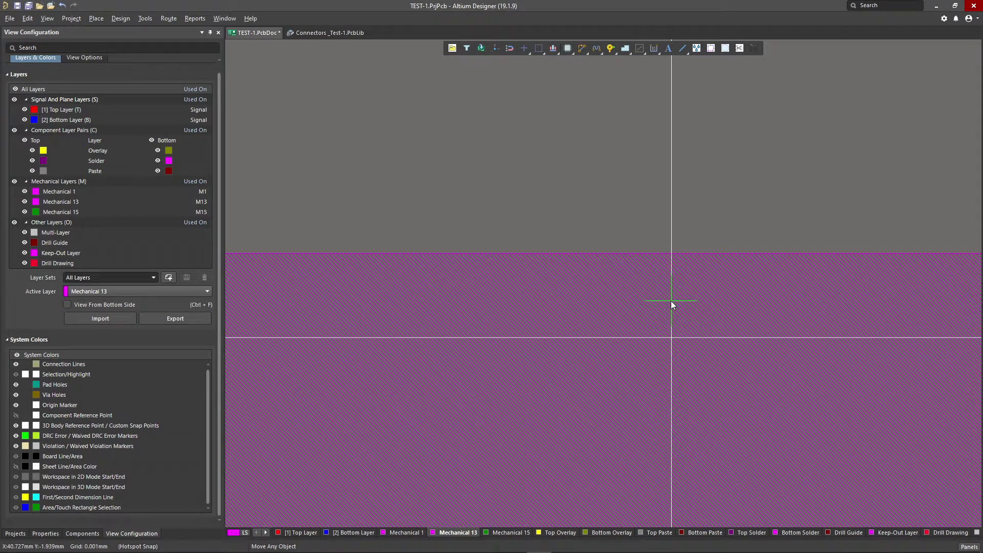
# - Set the global snap grid to 0.01 mm
pyautogui.press('g')
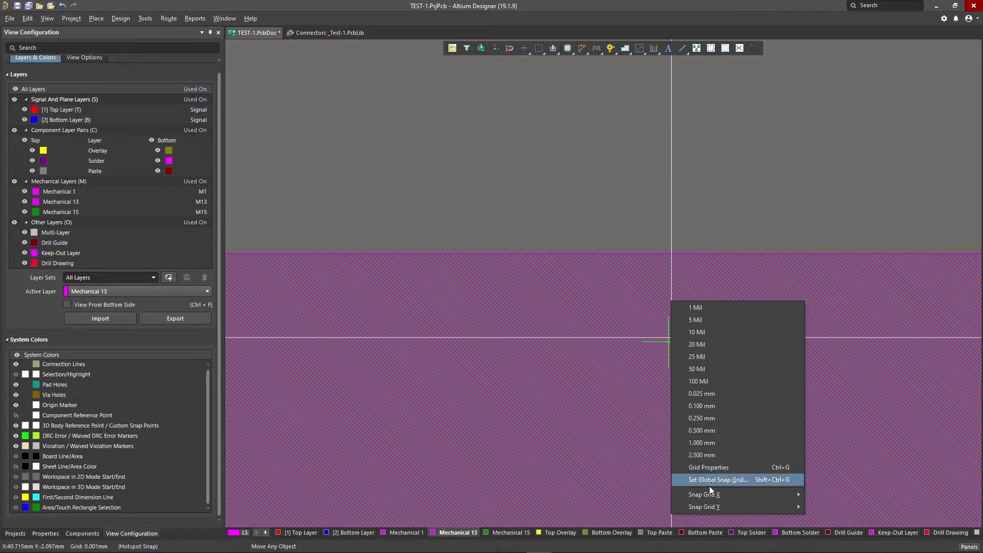
pyautogui.click(728, 479)
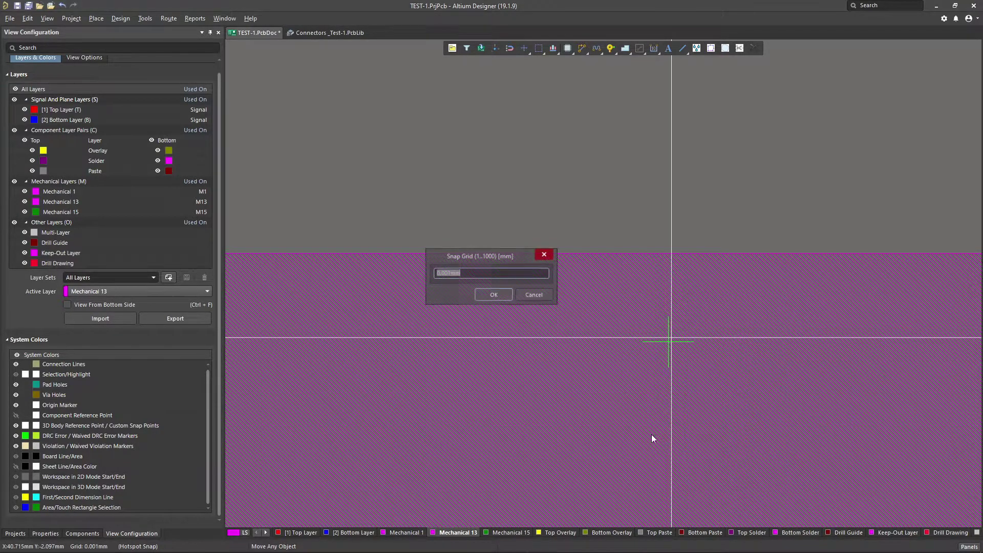
pyautogui.write('0.')
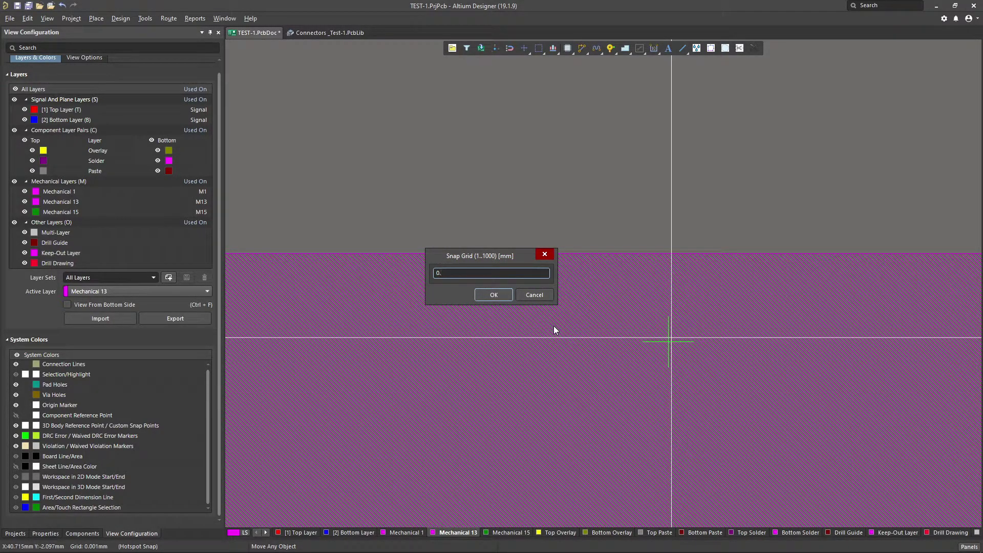
pyautogui.write('01mm')
pyautogui.press('Return')
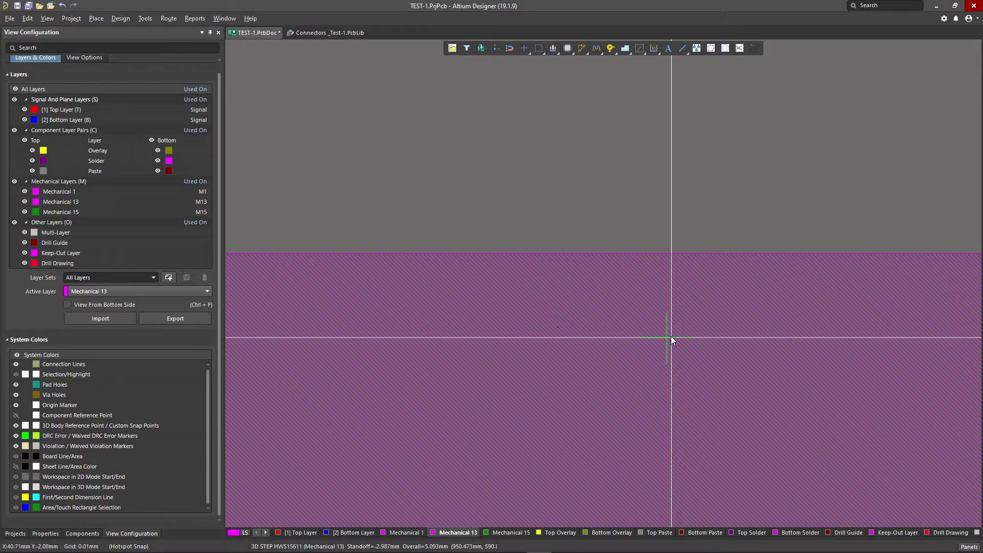
# - Move the header's 3D body by its pin snap point onto the center of pad 12 of the connector footprint
pyautogui.moveTo(671, 337); pyautogui.dragTo(595, 309)
pyautogui.keyDown('ctrl'); pyautogui.scroll(3, 626, 317); pyautogui.keyUp('ctrl')
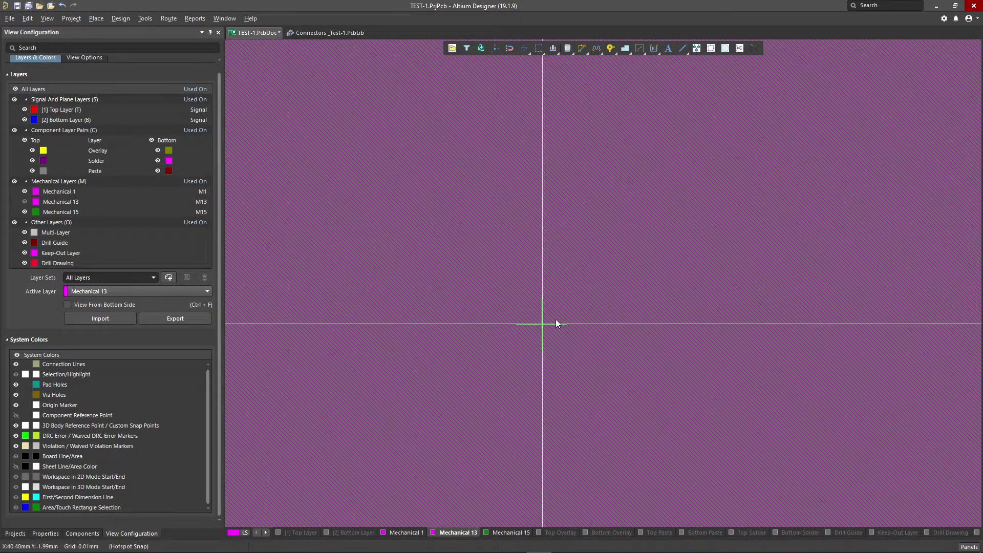
pyautogui.keyDown('ctrl'); pyautogui.scroll(-6, 608, 333); pyautogui.keyUp('ctrl')
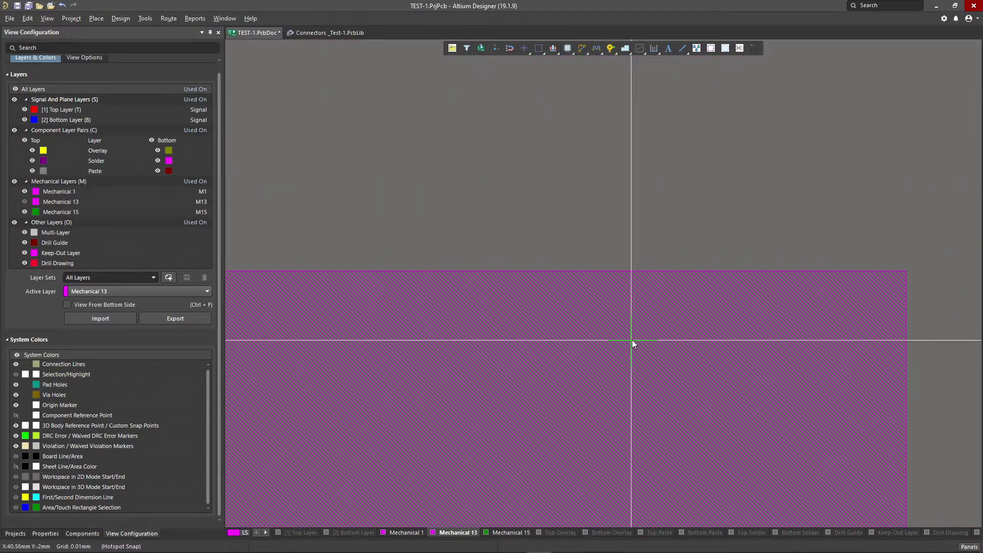
pyautogui.keyDown('ctrl'); pyautogui.scroll(-1, 729, 306); pyautogui.keyUp('ctrl')
pyautogui.moveTo(729, 305)
pyautogui.mouseDown()
pyautogui.moveTo(430, 344)
pyautogui.moveTo(431, 272)
pyautogui.mouseUp()
pyautogui.keyDown('ctrl'); pyautogui.scroll(2, 428, 338); pyautogui.keyUp('ctrl')
pyautogui.click(430, 273)
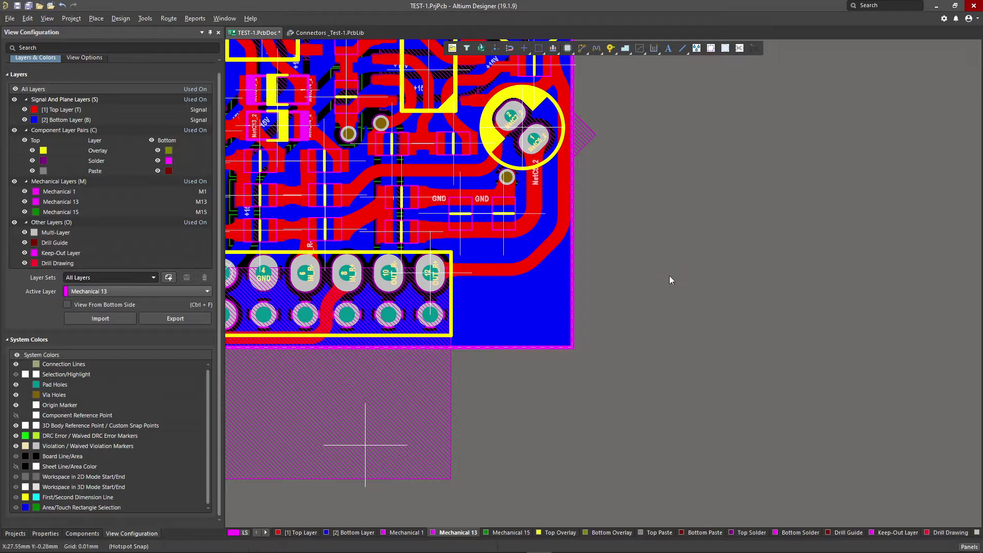
# - Examine in 3D how the header's pins sit in the board holes, from the bottom and the top side
pyautogui.keyDown('ctrl'); pyautogui.scroll(-3, 676, 283); pyautogui.keyUp('ctrl')
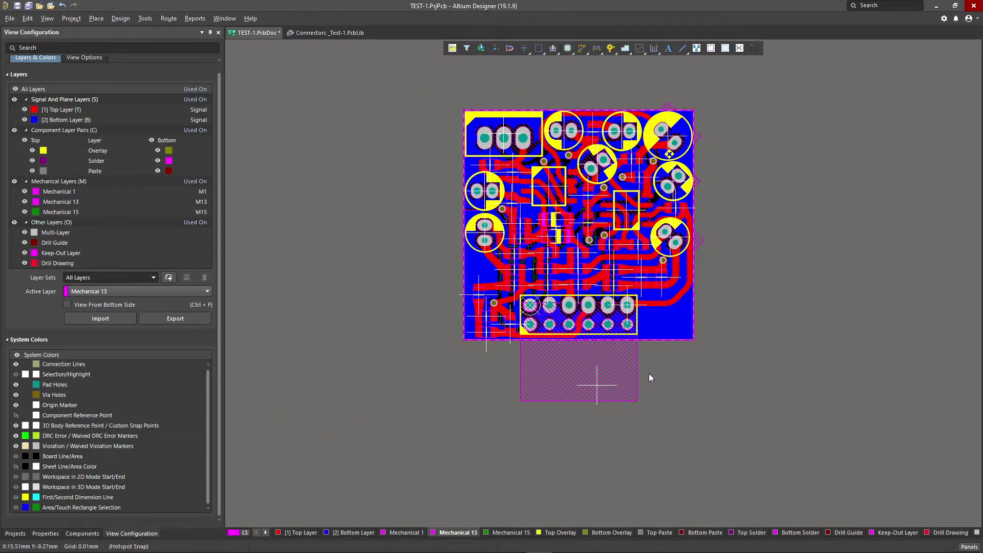
pyautogui.press('3')
pyautogui.keyDown('shift'); pyautogui.moveTo(650, 372); pyautogui.dragTo(604, 357, button='right'); pyautogui.keyUp('shift')
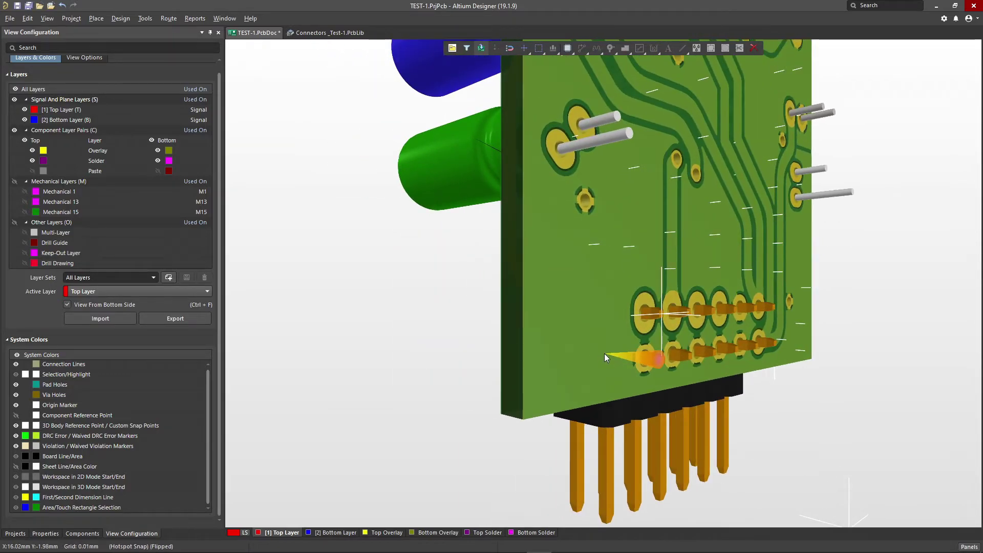
pyautogui.keyDown('shift'); pyautogui.moveTo(405, 378); pyautogui.dragTo(800, 377, button='right'); pyautogui.keyUp('shift')
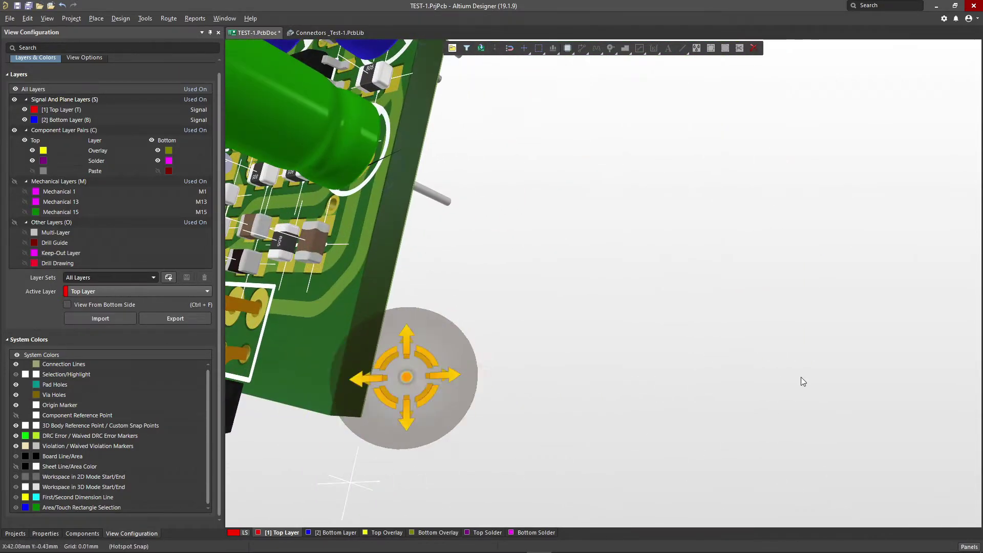
pyautogui.press('0')
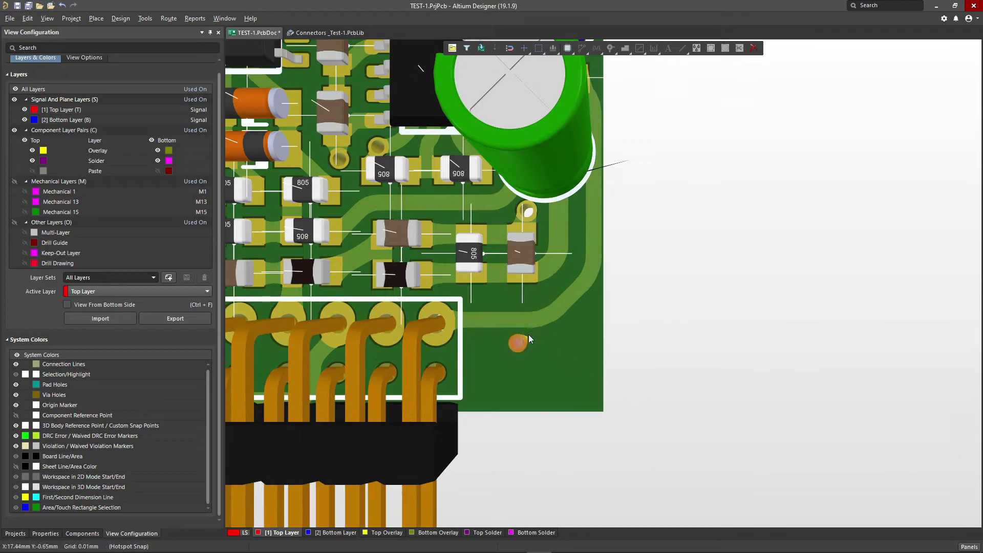
pyautogui.keyDown('ctrl'); pyautogui.scroll(-3, 550, 344); pyautogui.keyUp('ctrl')
pyautogui.moveTo(501, 210); pyautogui.dragTo(666, 284, button='right')
pyautogui.keyDown('ctrl'); pyautogui.scroll(3, 560, 373); pyautogui.keyUp('ctrl')
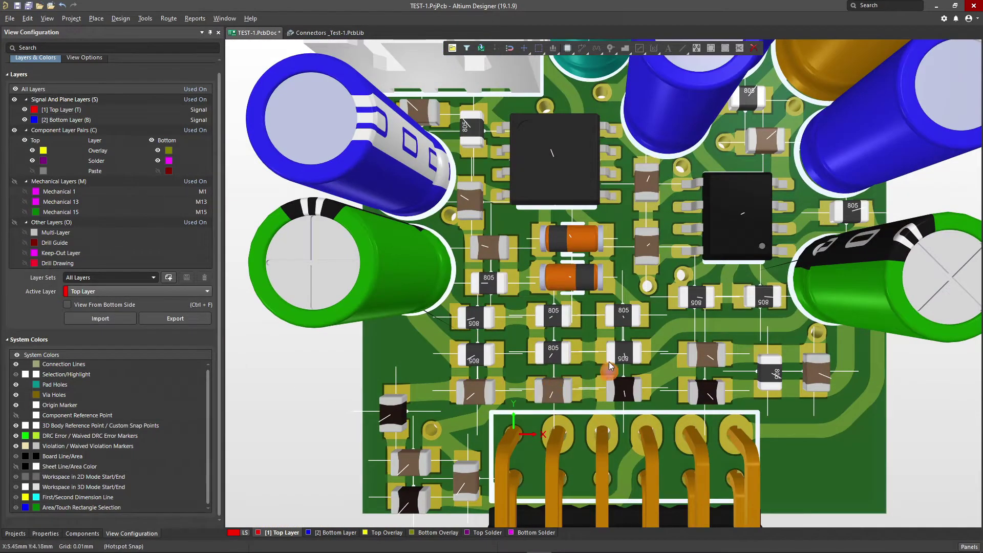
pyautogui.moveTo(609, 361); pyautogui.dragTo(613, 240, button='right')
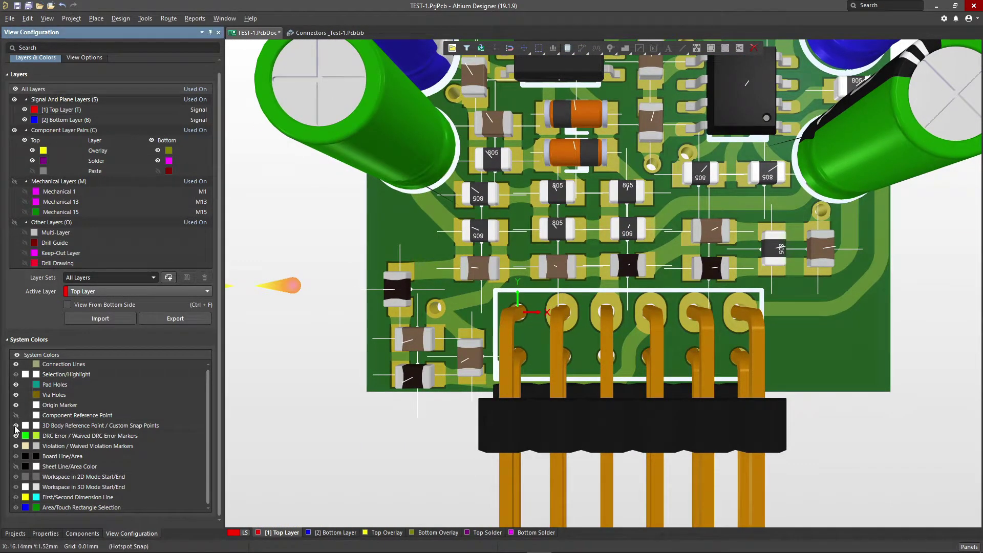
# - Hide the 3D body reference points and custom snap points, and view the whole board
pyautogui.keyDown('ctrl'); pyautogui.scroll(-8, 549, 345); pyautogui.keyUp('ctrl')
pyautogui.keyDown('ctrl'); pyautogui.scroll(5, 524, 314); pyautogui.keyUp('ctrl')
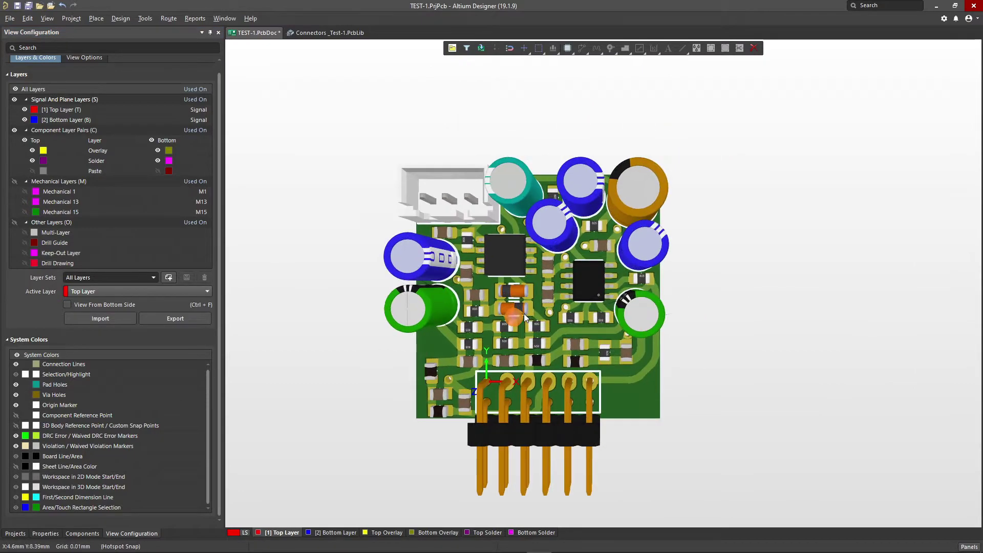
pyautogui.keyDown('ctrl'); pyautogui.scroll(-2, 571, 291); pyautogui.keyUp('ctrl')
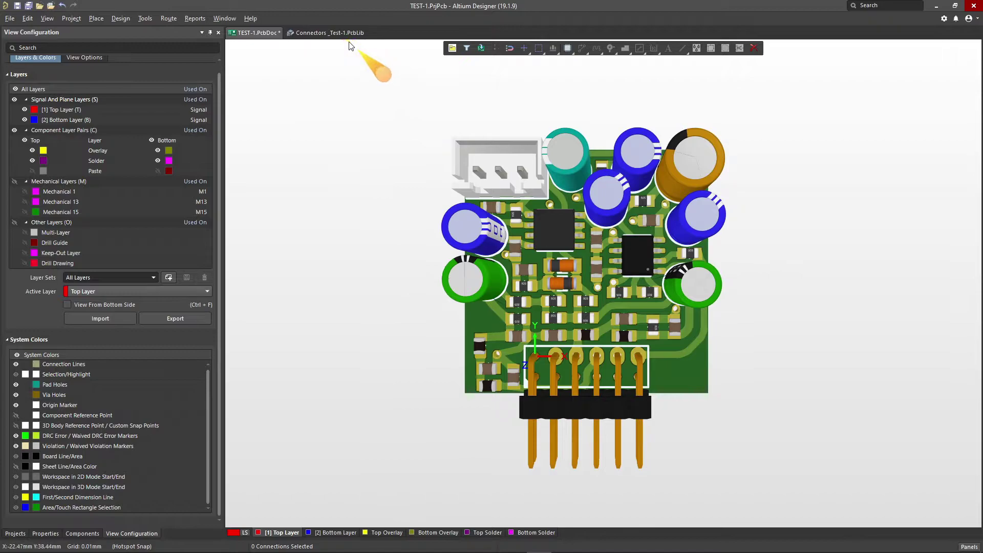
# - Open the Connectors _Test-1.PcbLib library and show the GTK 400103ST footprint in 2D
pyautogui.click(335, 32)
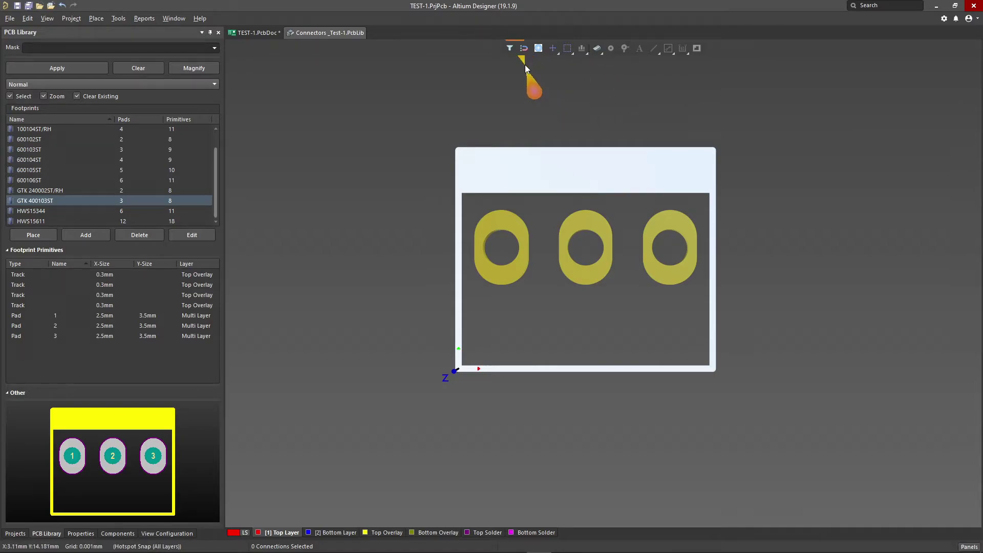
pyautogui.keyDown('ctrl'); pyautogui.scroll(-1, 420, 97); pyautogui.keyUp('ctrl')
pyautogui.click(269, 33)
pyautogui.click(300, 32)
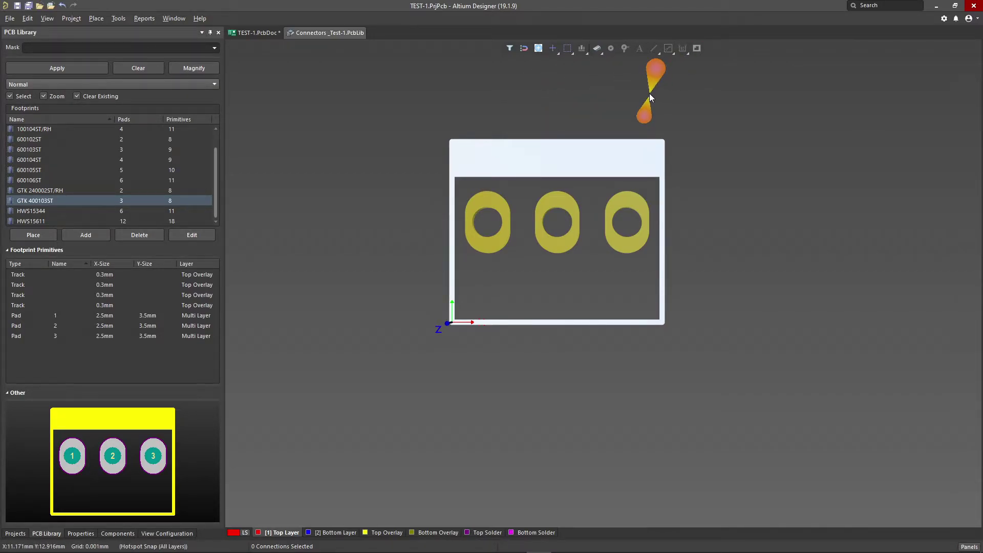
pyautogui.press('2')
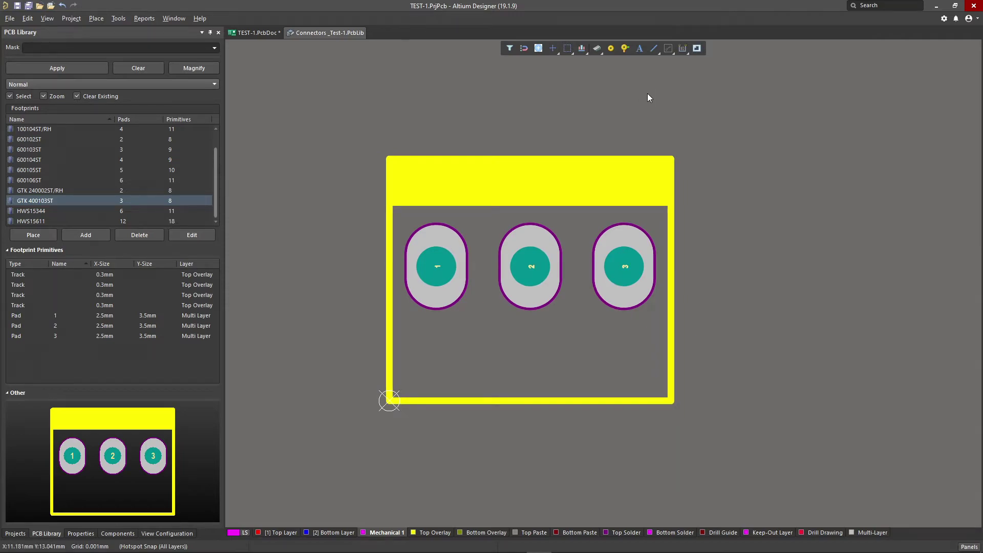
# - Customize the PCBLib editor by adding the Remove Snap Points command from the 3D Body Placement category to the active bar
pyautogui.rightClick(527, 19)
pyautogui.click(550, 66)
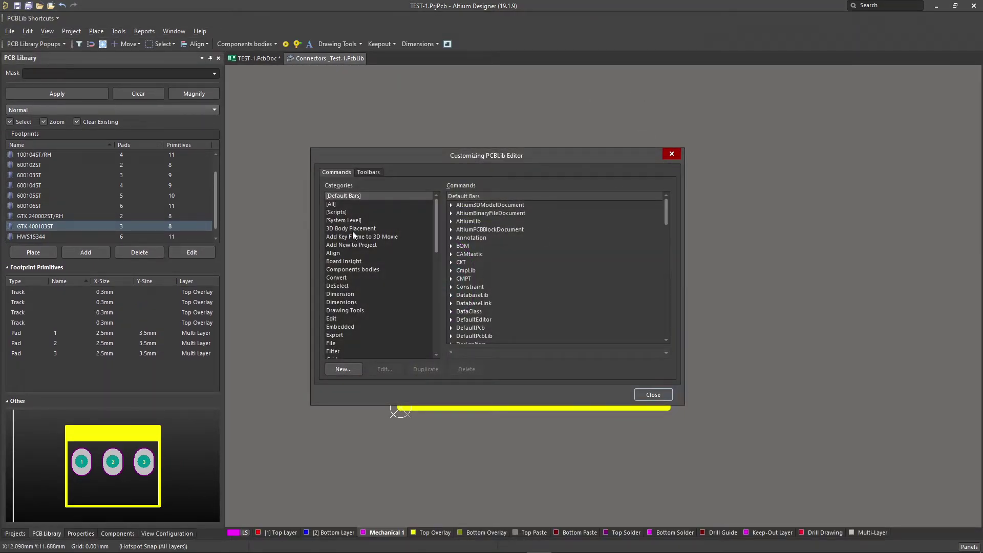
pyautogui.click(357, 229)
pyautogui.click(459, 213)
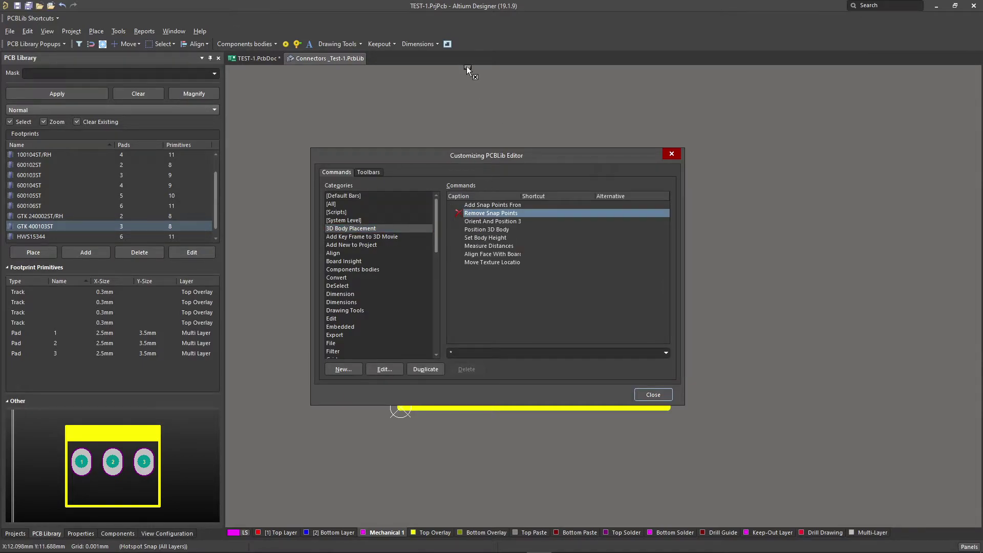
pyautogui.moveTo(454, 49); pyautogui.dragTo(451, 46)
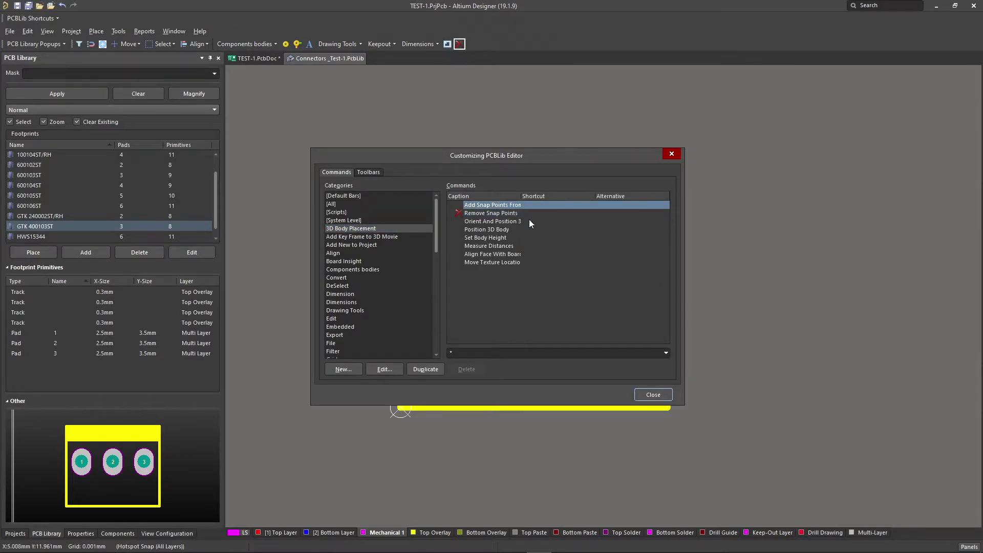
pyautogui.click(653, 394)
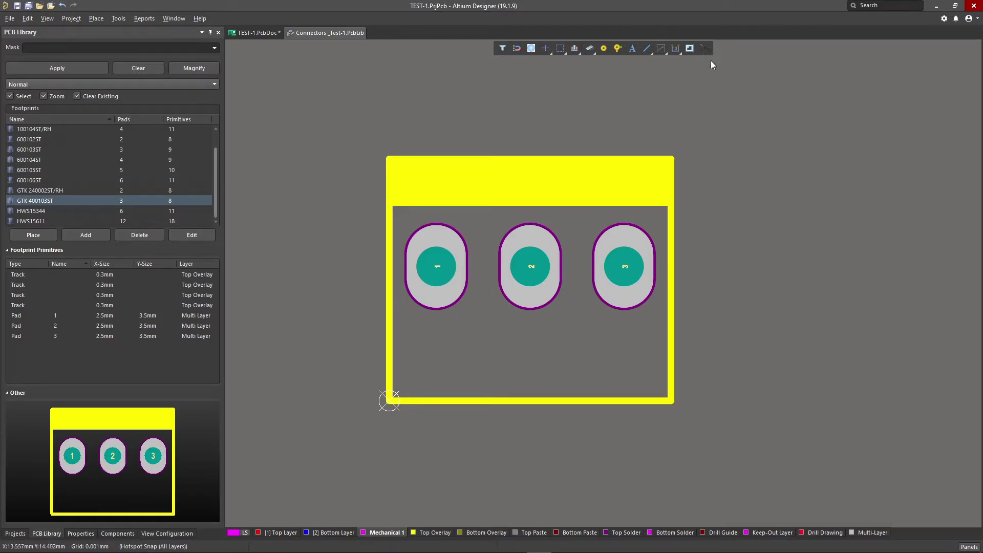
# - Place the 3-pin, 3.96mm pitch wafer connector model as a 3D body beside the GTK 400103ST footprint
pyautogui.keyDown('ctrl'); pyautogui.scroll(-1, 756, 166); pyautogui.keyUp('ctrl')
pyautogui.moveTo(714, 135); pyautogui.dragTo(704, 179, button='right')
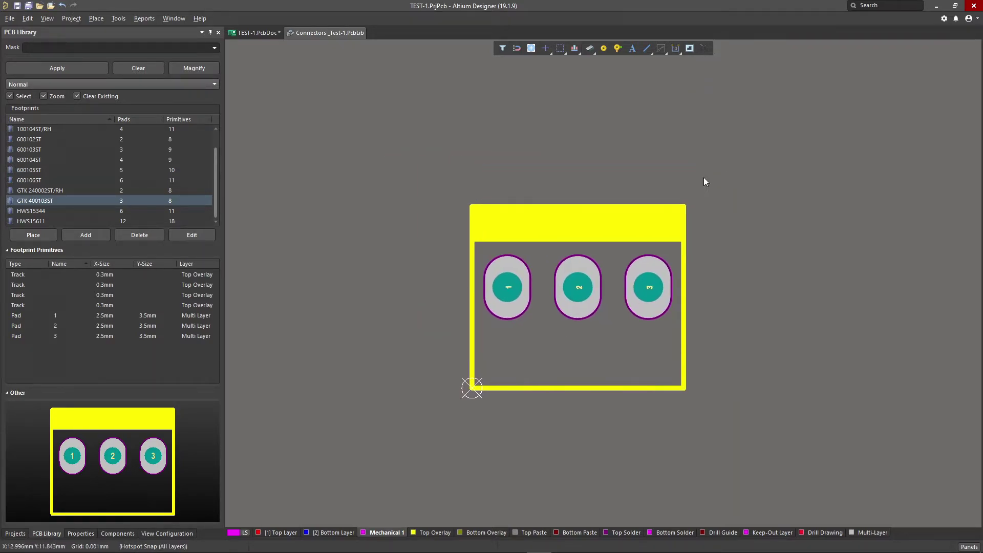
pyautogui.click(95, 19)
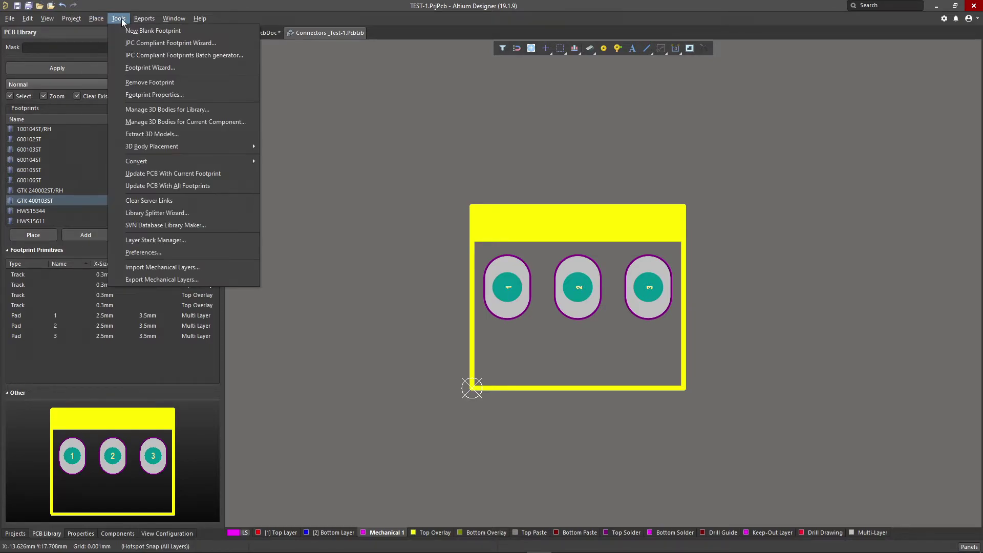
pyautogui.click(113, 119)
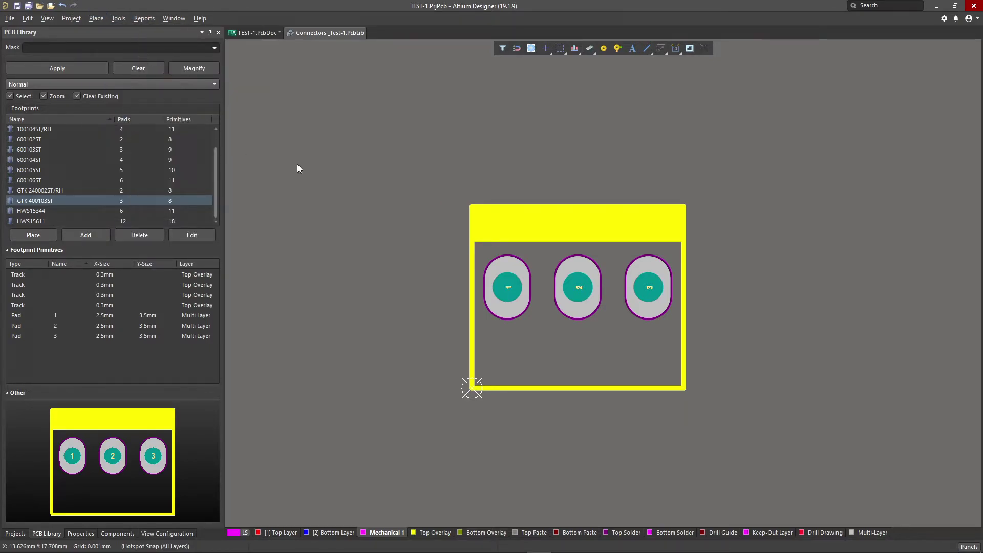
pyautogui.click(401, 194)
pyautogui.click(654, 381)
pyautogui.keyDown('ctrl'); pyautogui.scroll(-1, 758, 333); pyautogui.keyUp('ctrl')
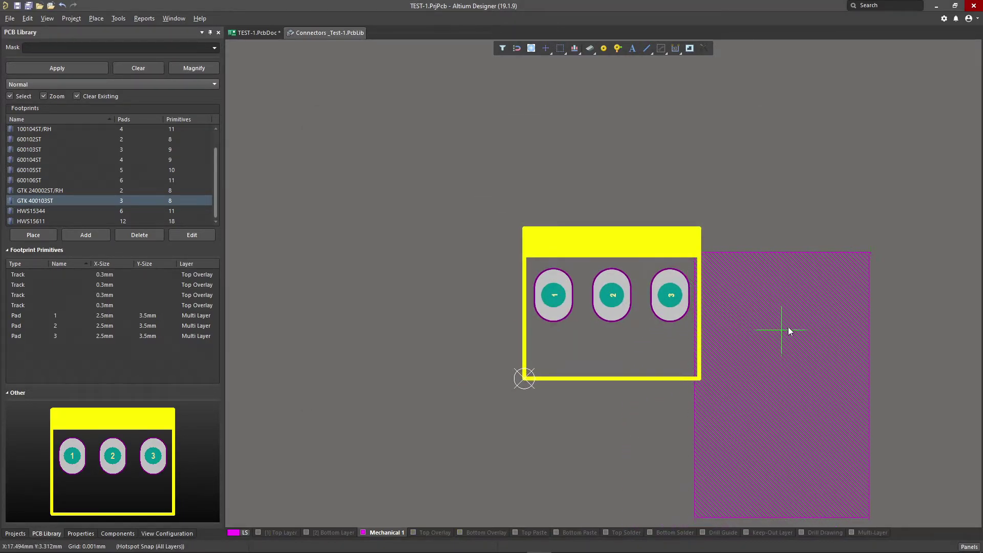
pyautogui.click(819, 308)
pyautogui.press('Escape')
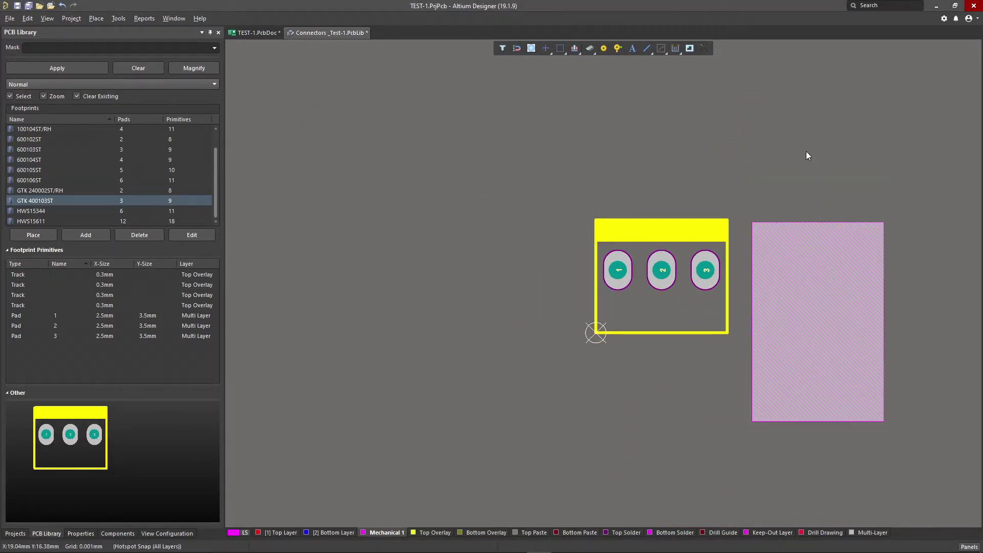
# - Show the footprint in 3D, rotate the connector body in the board plane, and reposition it beside the footprint
pyautogui.press('3')
pyautogui.keyDown('ctrl'); pyautogui.scroll(-1, 766, 205); pyautogui.keyUp('ctrl')
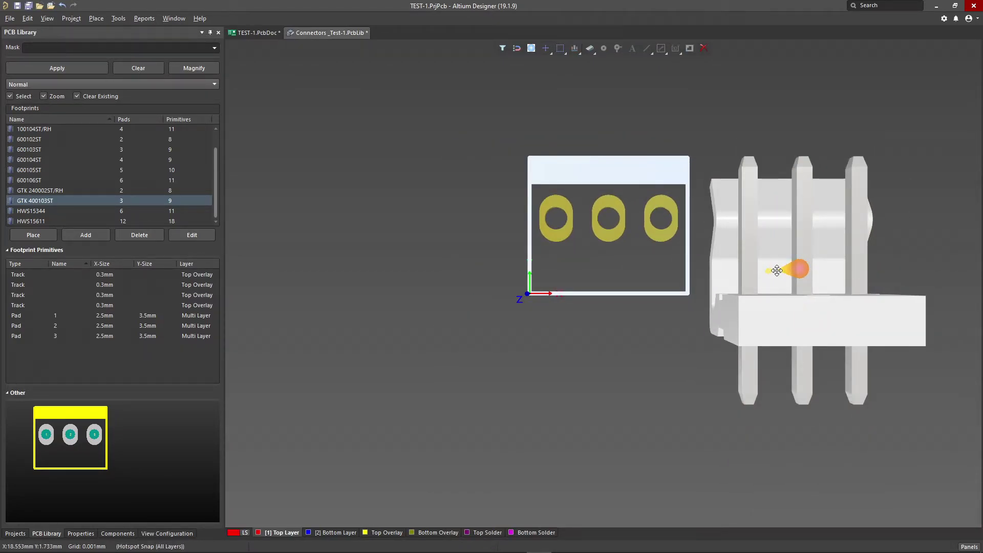
pyautogui.moveTo(769, 261); pyautogui.dragTo(750, 235)
pyautogui.press('space')
pyautogui.press('space')
pyautogui.keyDown('shift'); pyautogui.moveTo(750, 235); pyautogui.dragTo(605, 198, button='right'); pyautogui.keyUp('shift')
pyautogui.moveTo(604, 199); pyautogui.dragTo(618, 201)
pyautogui.moveTo(619, 290); pyautogui.dragTo(818, 357)
# - Set the connector body's X rotation to 90° and deselect the body
pyautogui.doubleClick(858, 275)
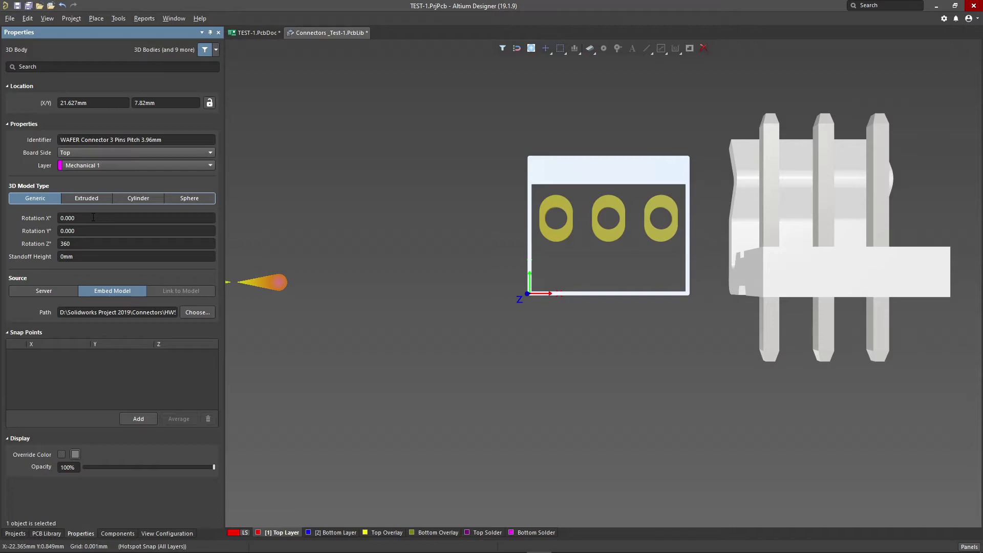
pyautogui.click(93, 217)
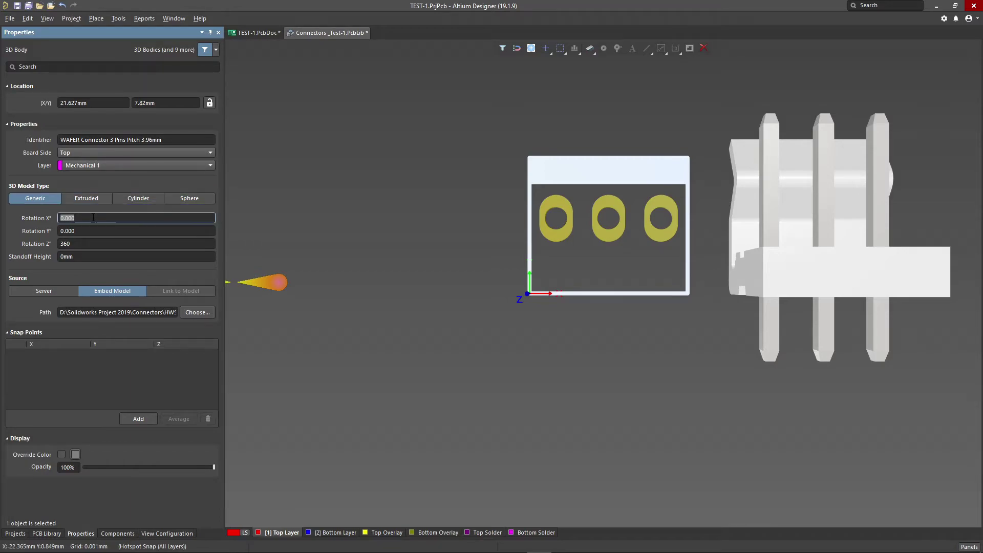
pyautogui.press('Return')
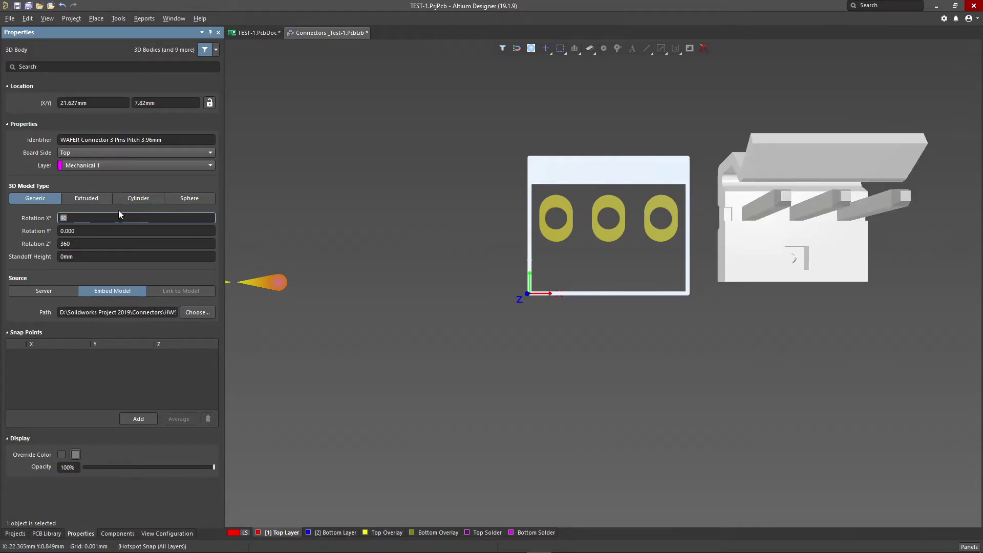
pyautogui.moveTo(709, 280); pyautogui.dragTo(785, 129, button='right')
pyautogui.click(786, 129)
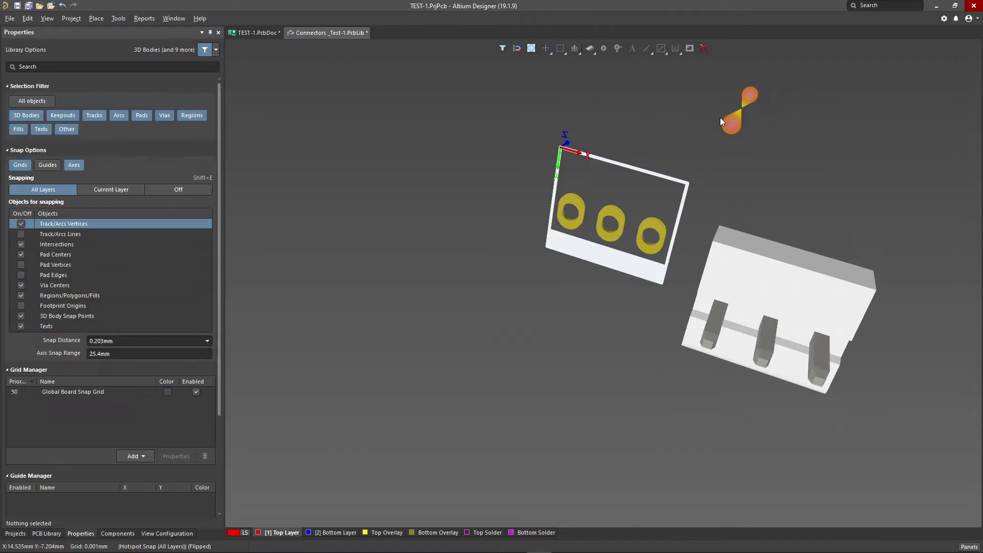
pyautogui.press('t')
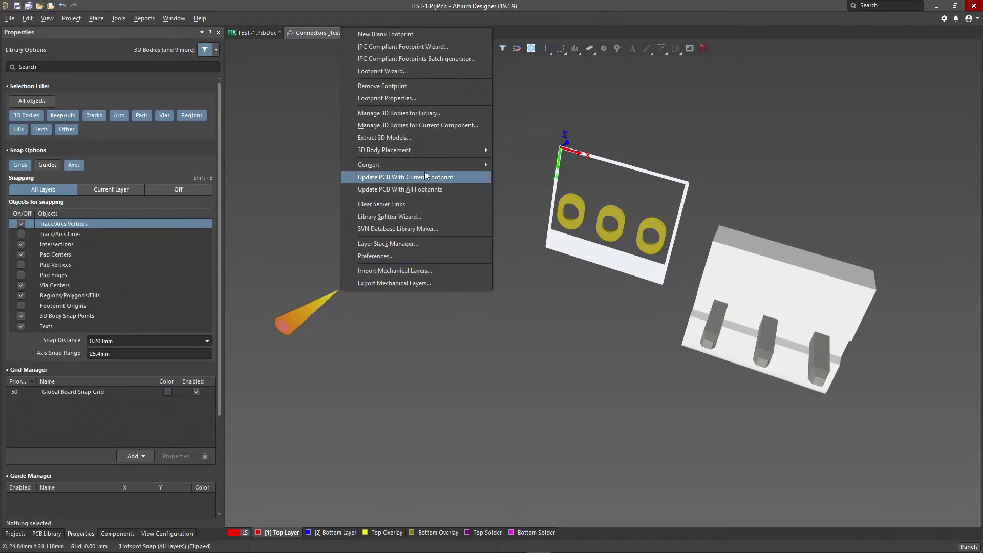
pyautogui.moveTo(440, 150)
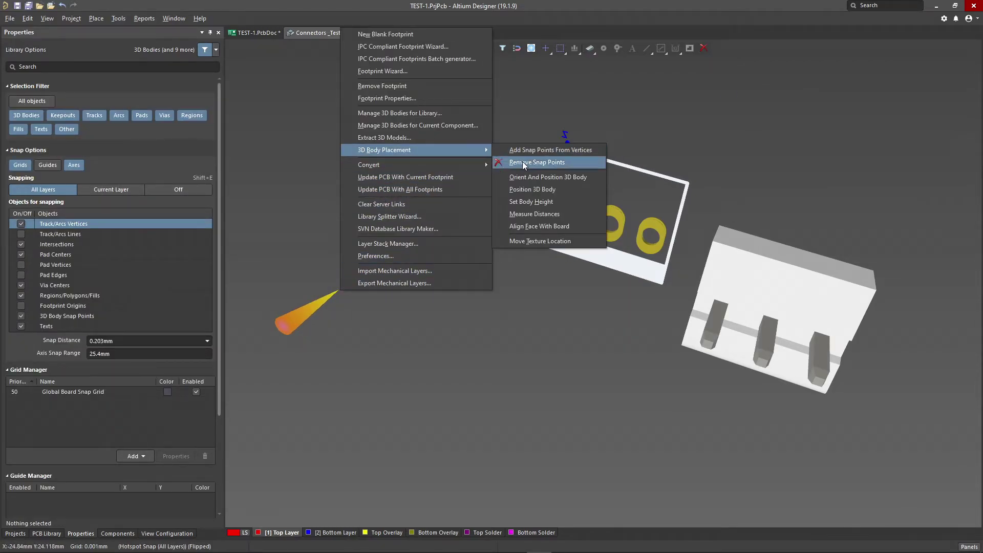
pyautogui.click(524, 215)
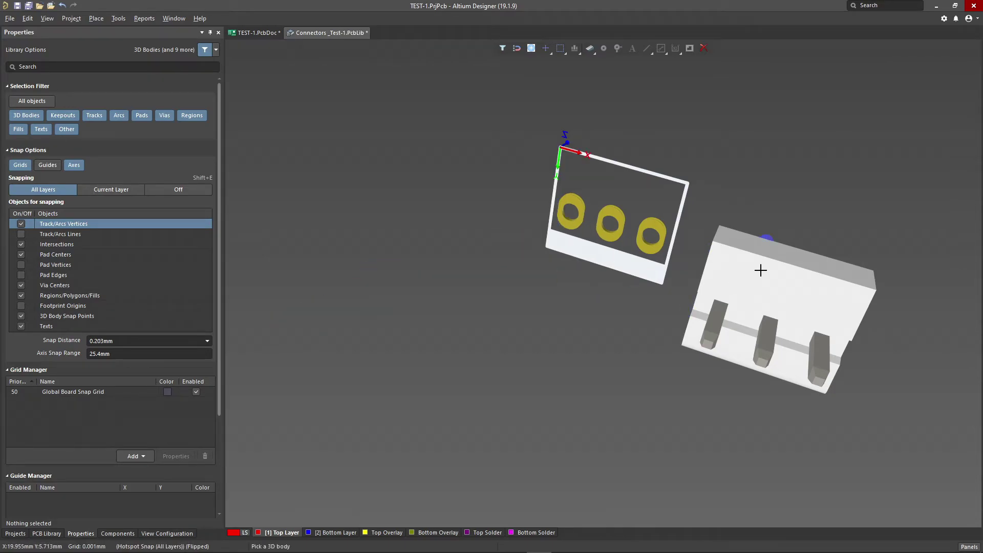
pyautogui.click(760, 271)
pyautogui.rightClick(763, 174)
pyautogui.click(753, 274)
# - Align the connector body's underside face, where the pins come out, with the board
pyautogui.rightClick(711, 126)
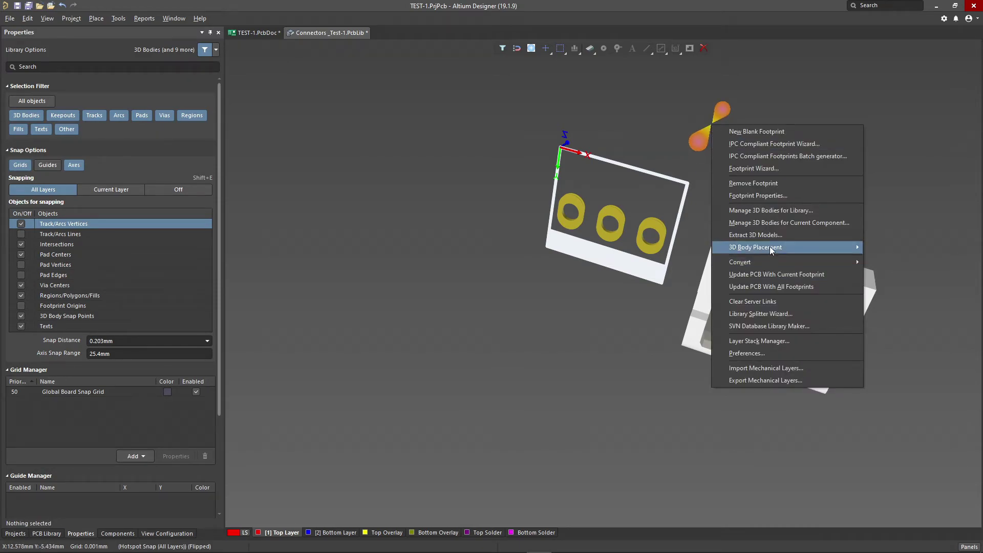
pyautogui.moveTo(806, 250)
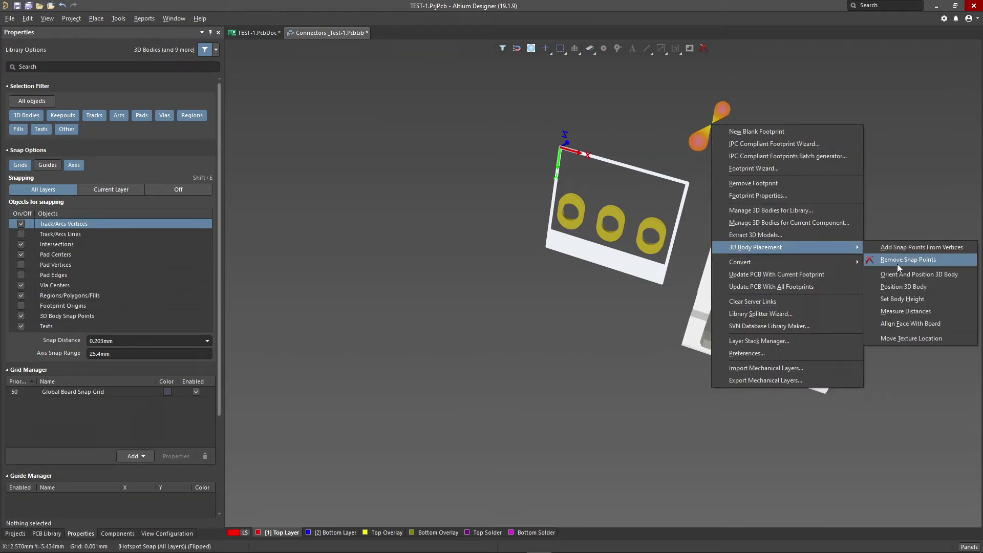
pyautogui.click(895, 324)
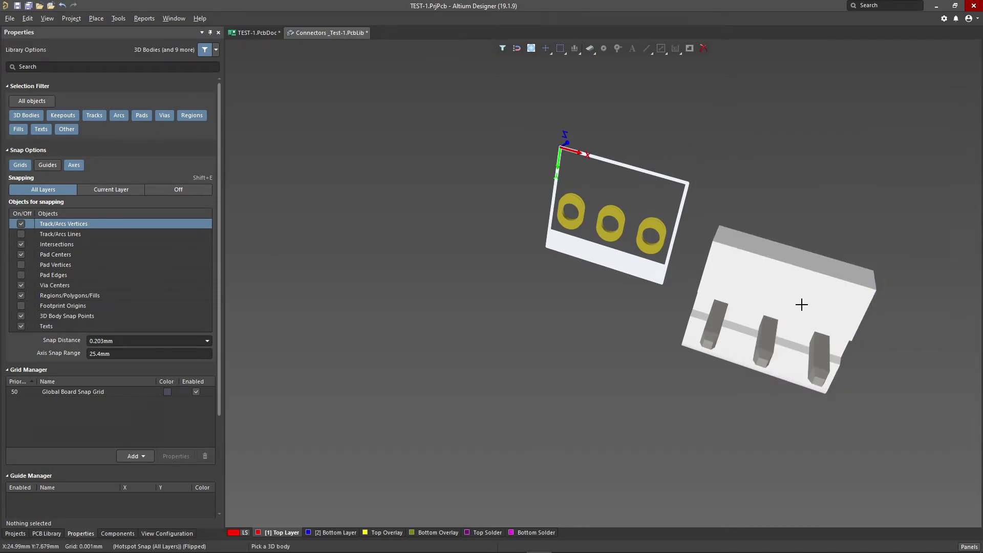
pyautogui.click(763, 284)
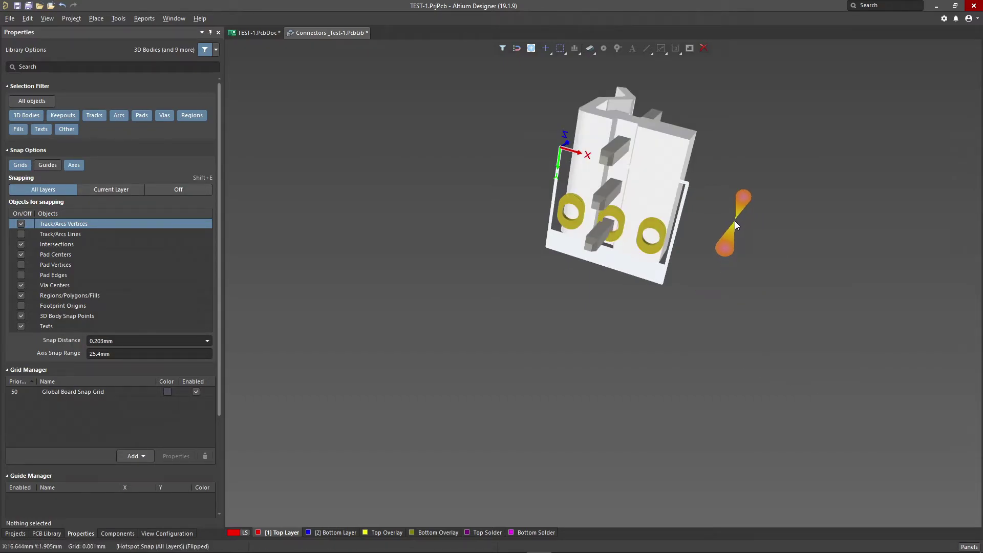
pyautogui.click(735, 220)
# - Turn the connector body back to 0° Z rotation and move it off the footprint to the free area beside it
pyautogui.keyDown('shift'); pyautogui.moveTo(788, 127); pyautogui.dragTo(543, 291, button='right'); pyautogui.keyUp('shift')
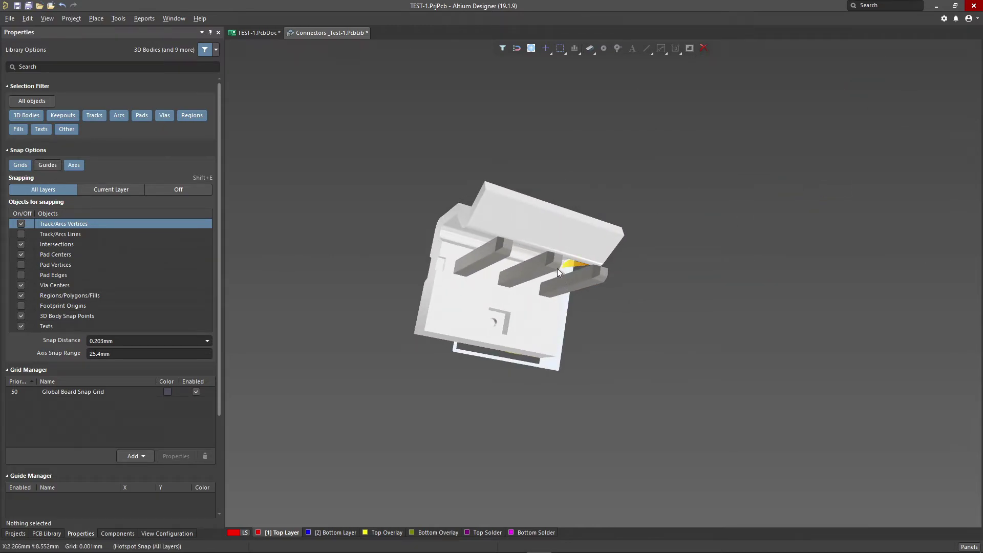
pyautogui.press('0')
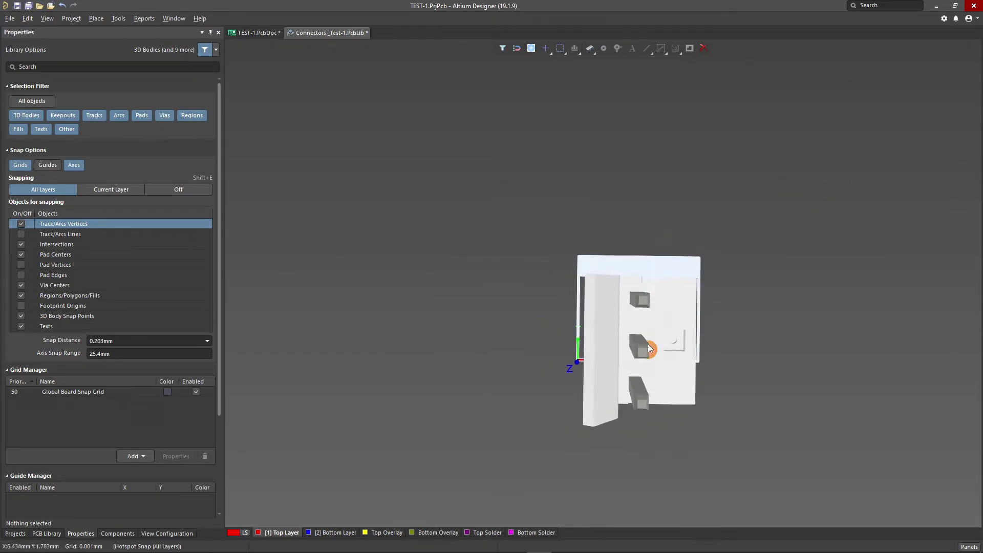
pyautogui.moveTo(665, 348); pyautogui.dragTo(437, 354)
pyautogui.press('space')
pyautogui.press('space')
pyautogui.moveTo(575, 318); pyautogui.dragTo(739, 317)
# - Add a snap point at the middle of the end face of the connector pin nearest the footprint, using two opposite vertices
pyautogui.keyDown('shift'); pyautogui.moveTo(803, 421); pyautogui.dragTo(790, 101, button='right'); pyautogui.keyUp('shift')
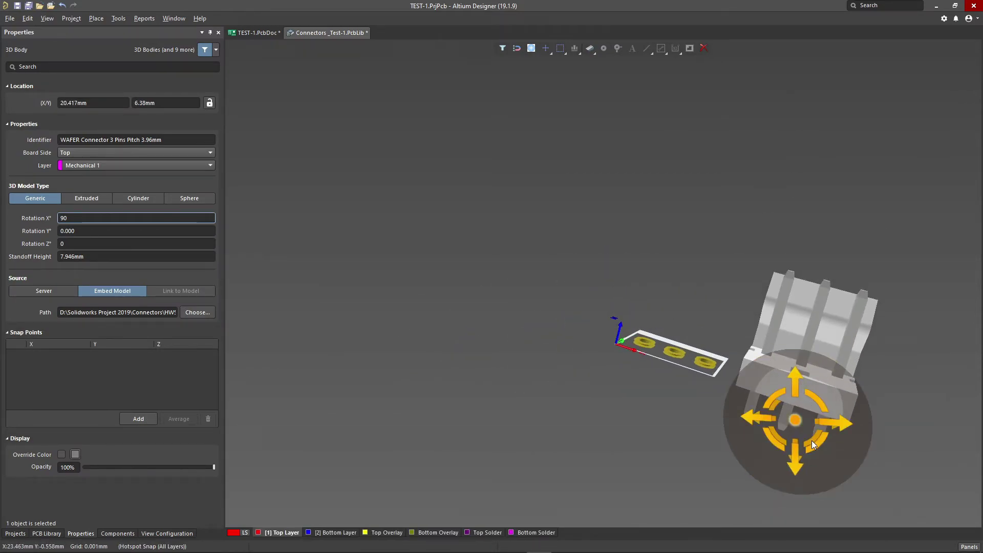
pyautogui.keyDown('shift'); pyautogui.moveTo(812, 440); pyautogui.dragTo(904, 170, button='right'); pyautogui.keyUp('shift')
pyautogui.moveTo(727, 459); pyautogui.dragTo(718, 205, button='right')
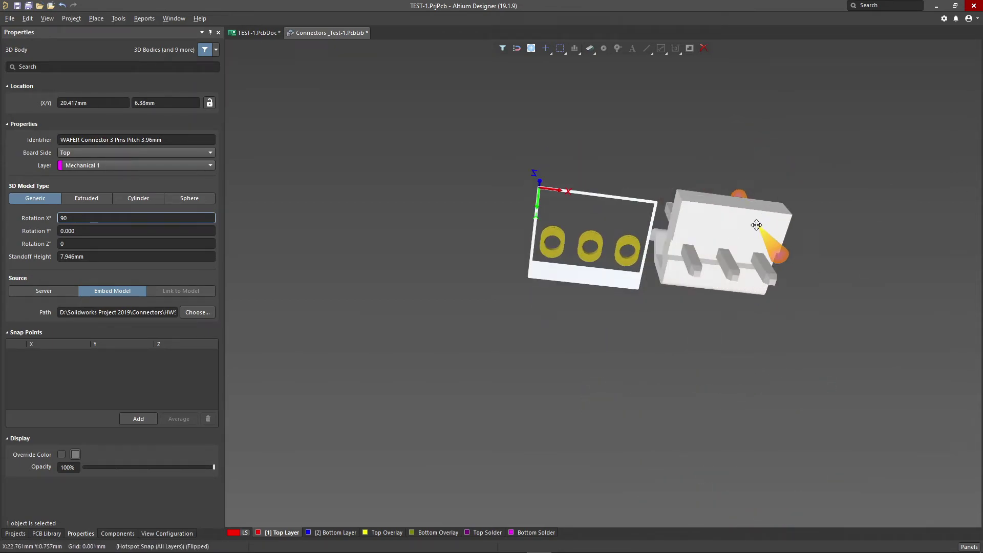
pyautogui.keyDown('ctrl'); pyautogui.scroll(3, 745, 224); pyautogui.keyUp('ctrl')
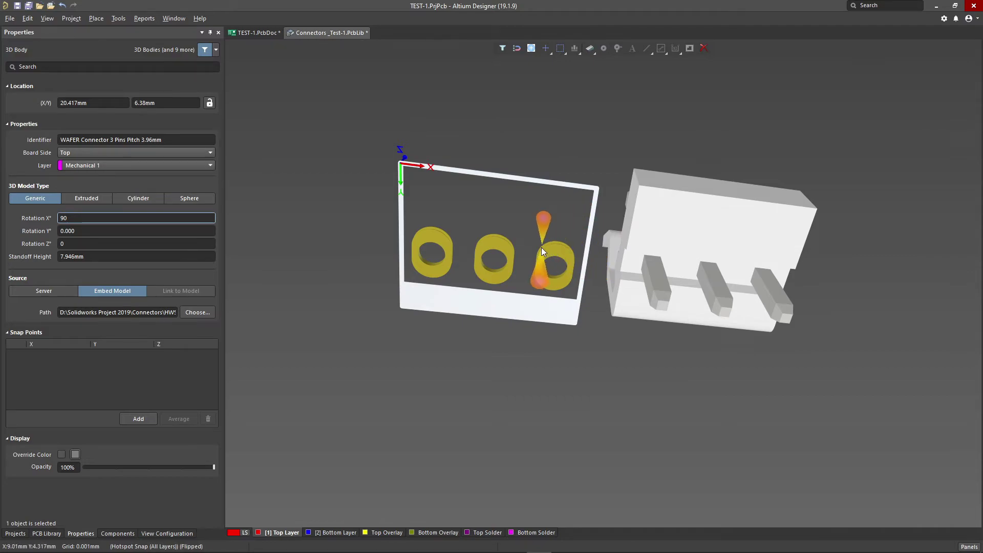
pyautogui.rightClick(541, 248)
pyautogui.moveTo(576, 370)
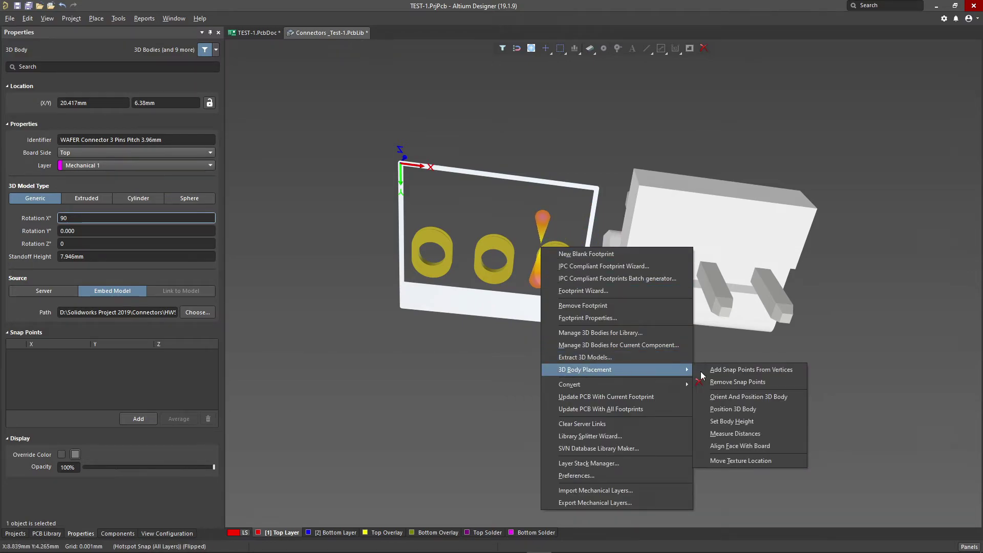
pyautogui.click(734, 371)
pyautogui.keyDown('ctrl'); pyautogui.scroll(3, 653, 269); pyautogui.keyUp('ctrl')
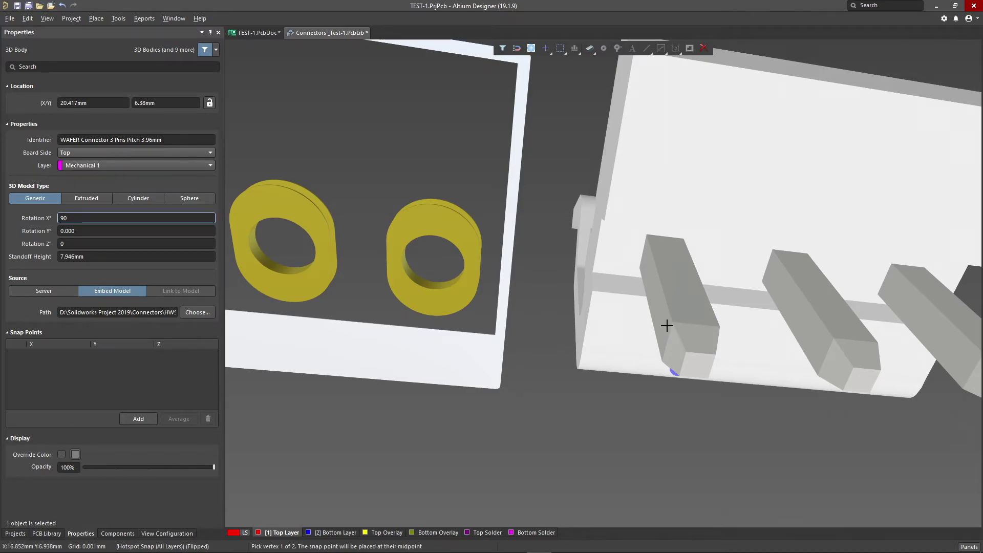
pyautogui.click(691, 358)
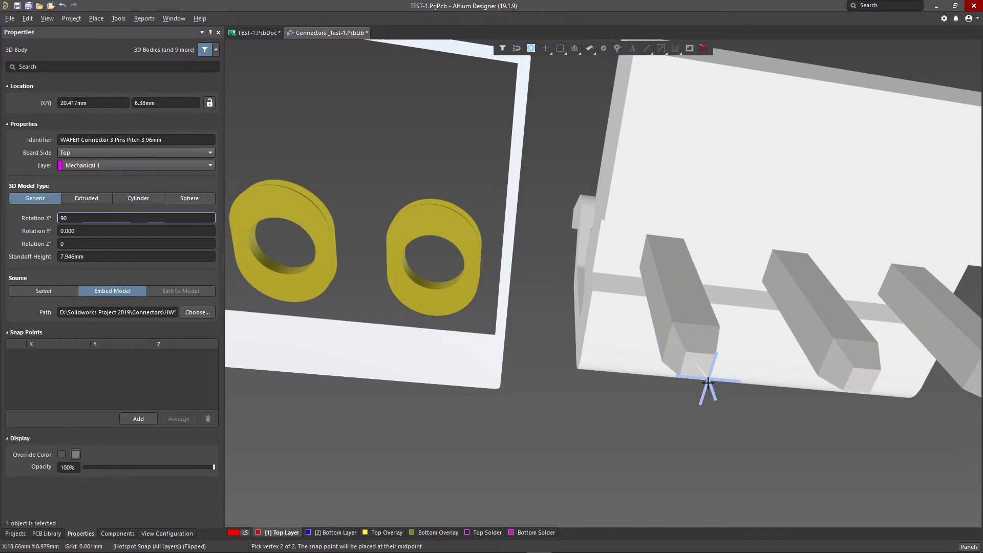
pyautogui.click(707, 382)
pyautogui.rightClick(594, 424)
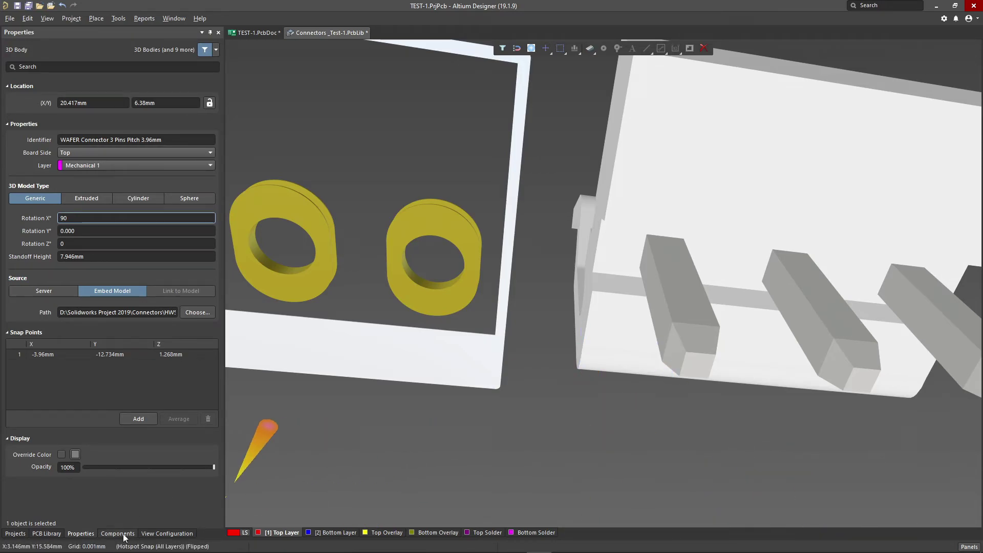
# - Show the 3D body reference points and custom snap points, and return the footprint to the 2D view
pyautogui.click(160, 534)
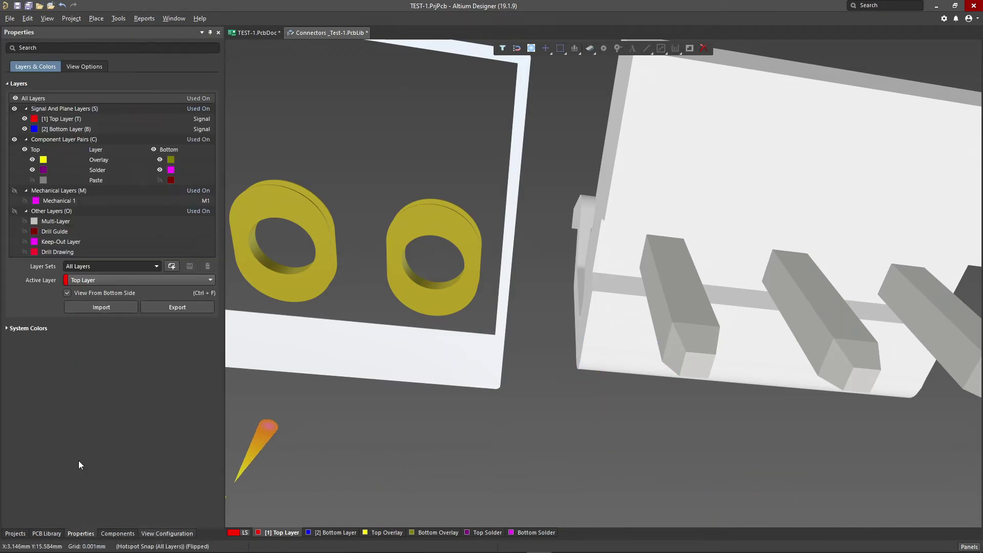
pyautogui.click(7, 329)
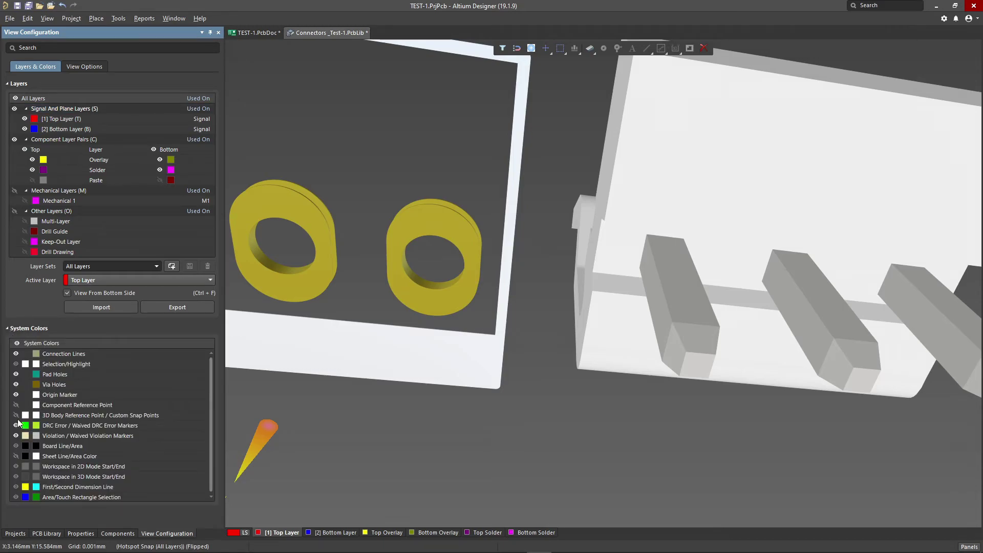
pyautogui.click(16, 415)
pyautogui.keyDown('ctrl'); pyautogui.scroll(-2, 707, 297); pyautogui.keyUp('ctrl')
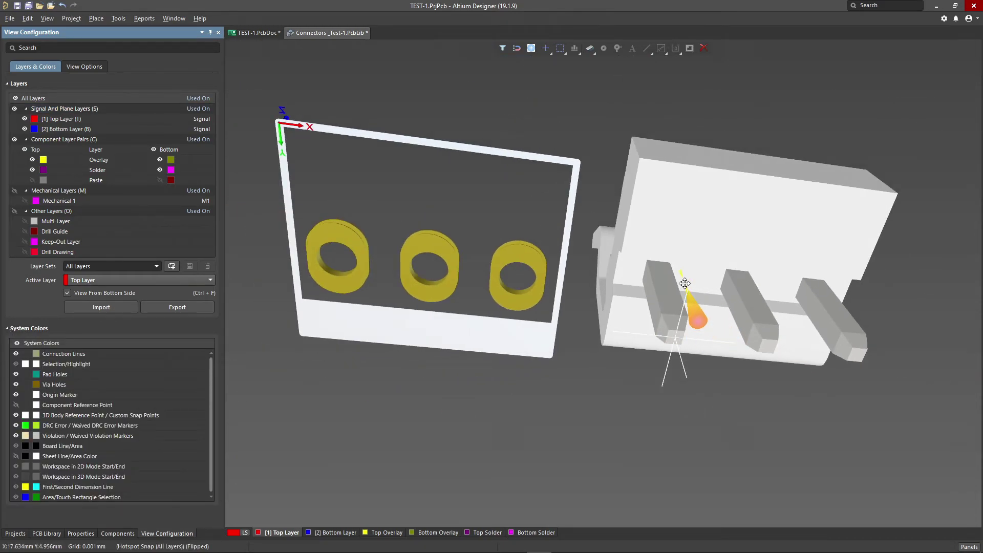
pyautogui.press('2')
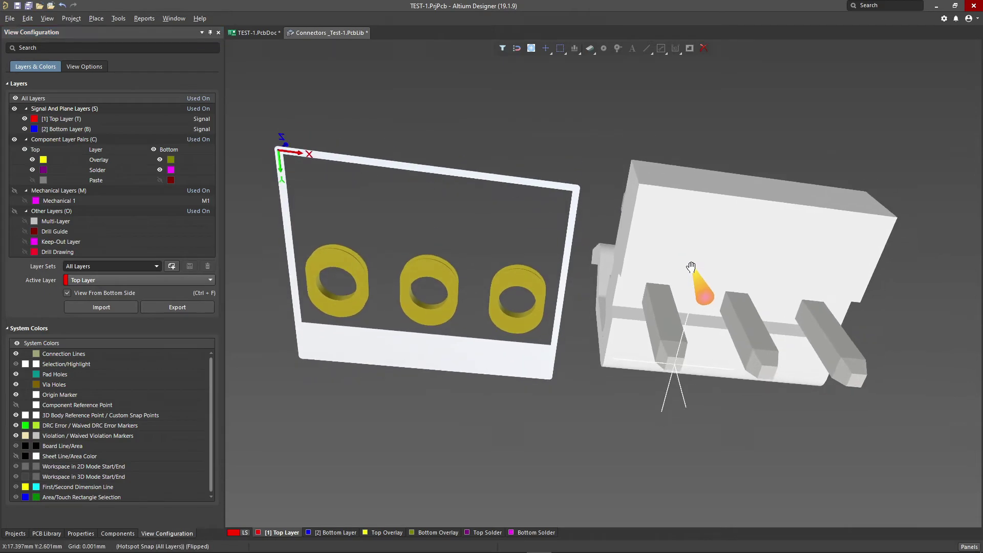
pyautogui.keyDown('ctrl'); pyautogui.scroll(1, 884, 259); pyautogui.keyUp('ctrl')
pyautogui.keyDown('ctrl'); pyautogui.scroll(2, 845, 261); pyautogui.keyUp('ctrl')
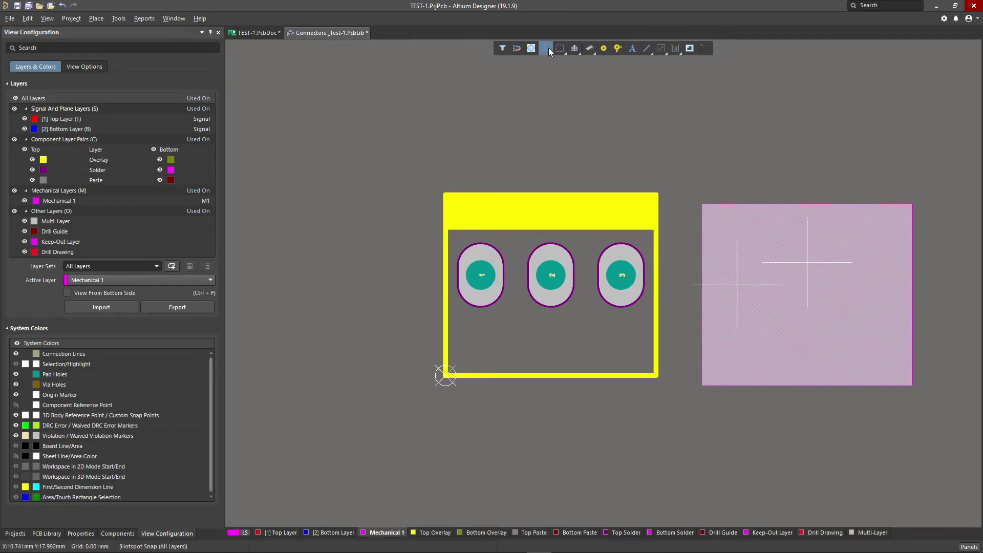
# - Move the connector body onto the footprint, placing its pin-end snap point at the centre of pad 1, and clear the selection
pyautogui.keyDown('ctrl'); pyautogui.scroll(4, 806, 307); pyautogui.keyUp('ctrl')
pyautogui.moveTo(689, 255); pyautogui.dragTo(364, 241)
pyautogui.keyDown('ctrl'); pyautogui.scroll(-5, 745, 279); pyautogui.keyUp('ctrl')
pyautogui.keyDown('ctrl'); pyautogui.scroll(3, 538, 287); pyautogui.keyUp('ctrl')
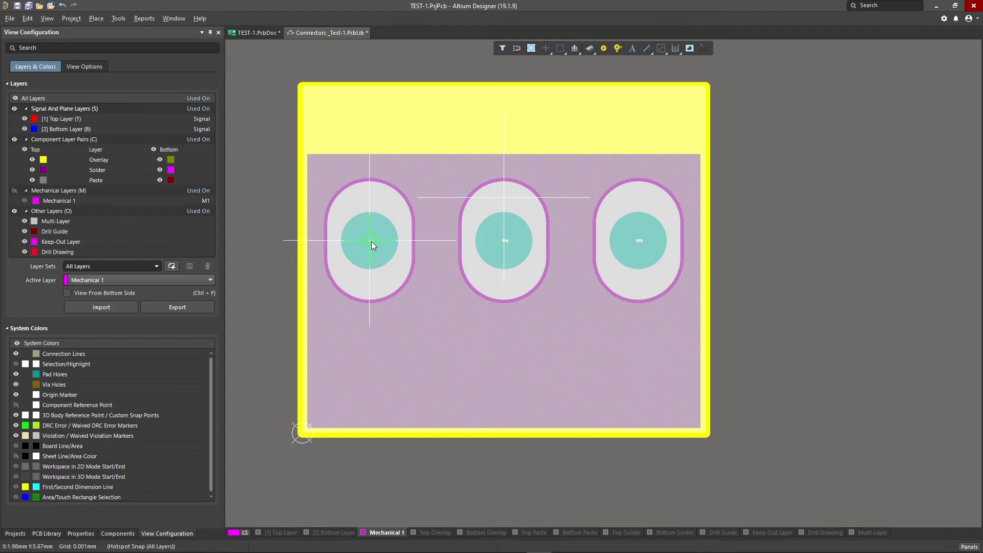
pyautogui.keyDown('ctrl'); pyautogui.scroll(-3, 535, 288); pyautogui.keyUp('ctrl')
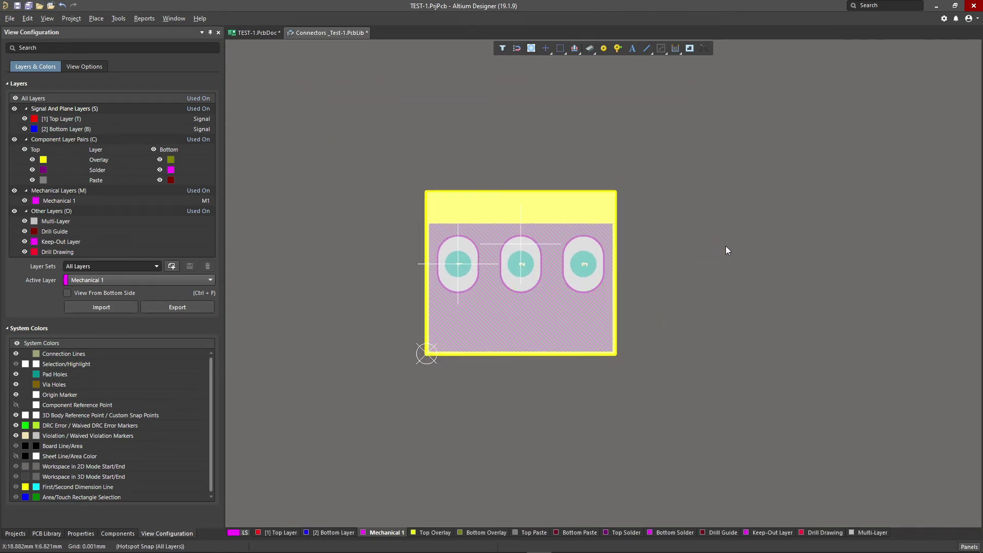
pyautogui.press('Escape')
# - Inspect the placed connector body and its pins in 3D from several angles, and return to the 2D view
pyautogui.press('3')
pyautogui.keyDown('shift'); pyautogui.moveTo(725, 247); pyautogui.dragTo(592, 266, button='right'); pyautogui.keyUp('shift')
pyautogui.keyDown('shift'); pyautogui.moveTo(597, 301); pyautogui.dragTo(622, 197, button='right'); pyautogui.keyUp('shift')
pyautogui.keyDown('shift'); pyautogui.moveTo(604, 295); pyautogui.dragTo(573, 292, button='right'); pyautogui.keyUp('shift')
pyautogui.keyDown('ctrl'); pyautogui.scroll(5, 589, 284); pyautogui.keyUp('ctrl')
pyautogui.keyDown('ctrl'); pyautogui.scroll(-1, 575, 292); pyautogui.keyUp('ctrl')
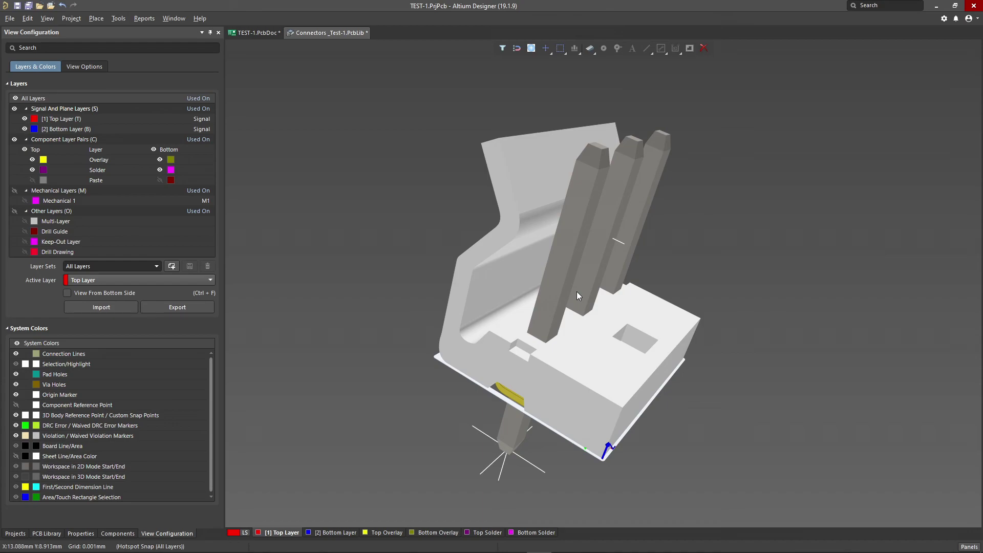
pyautogui.press('2')
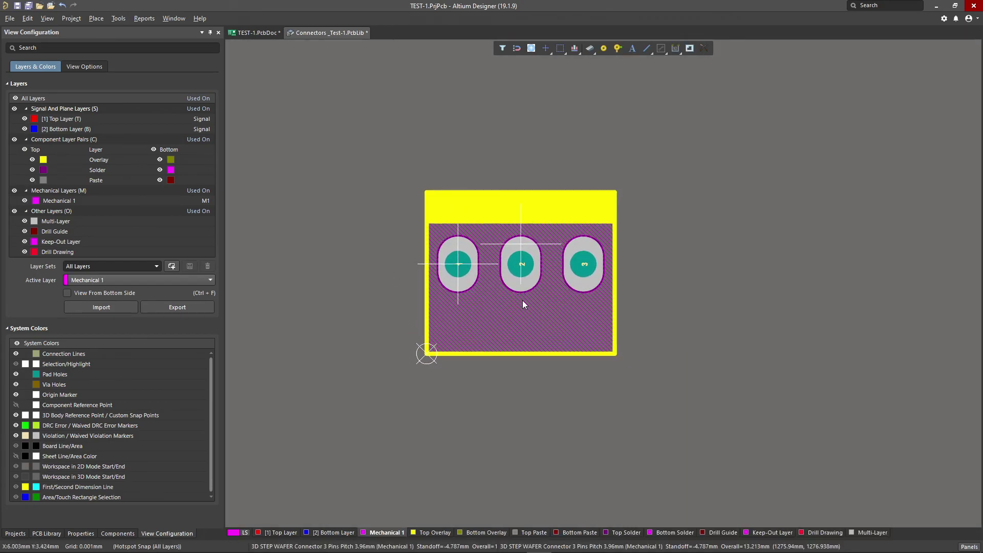
# - Hide the 3D body reference points and custom snap points in the 2D footprint view
pyautogui.moveTo(517, 306); pyautogui.dragTo(569, 310, button='right')
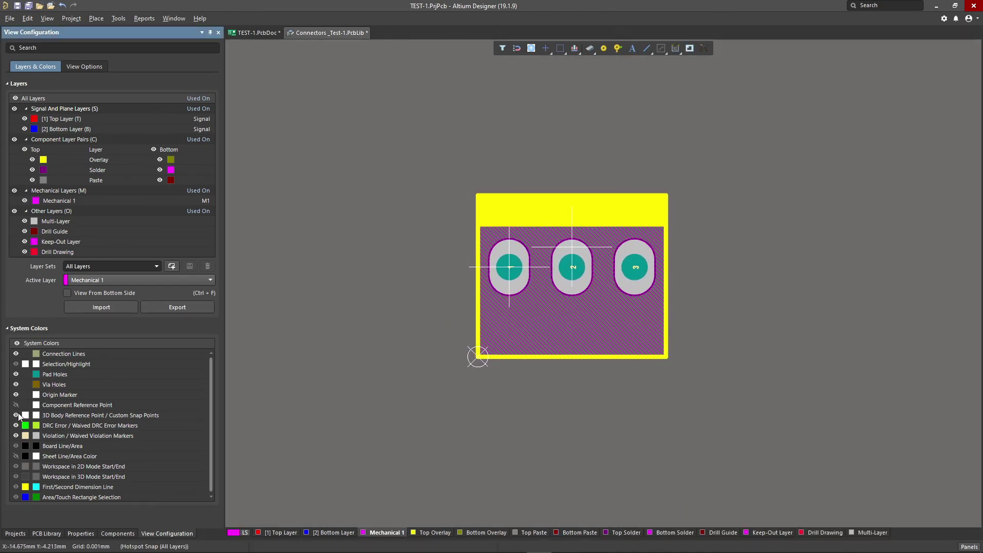
pyautogui.keyDown('ctrl'); pyautogui.scroll(1, 532, 292); pyautogui.keyUp('ctrl')
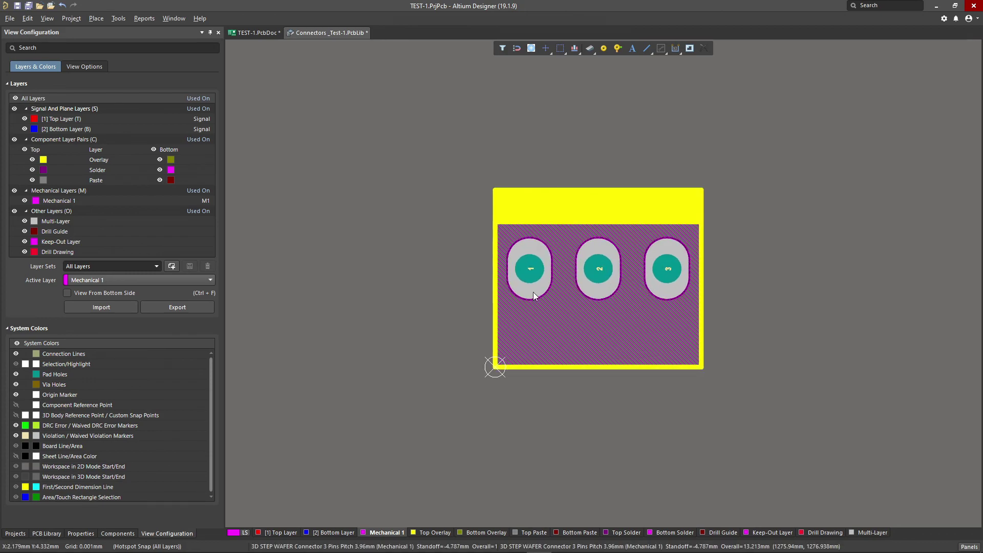
pyautogui.keyDown('ctrl'); pyautogui.scroll(3, 646, 318); pyautogui.keyUp('ctrl')
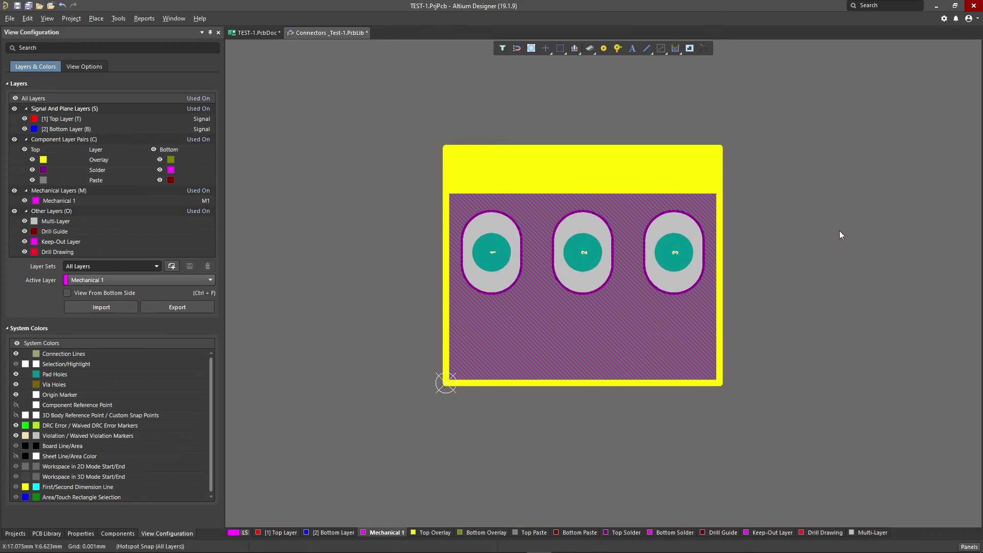